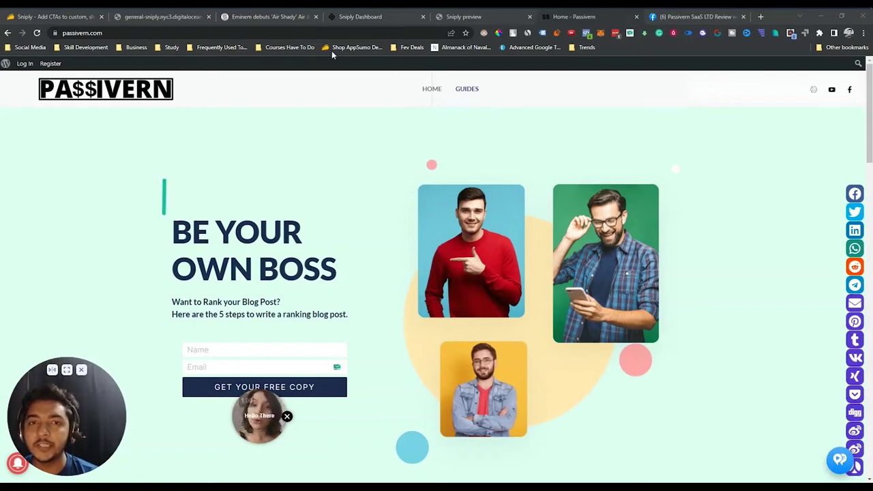
Go through the Sniply deal page on AppSumo down to its reviews and highlight the date of the oldest one.
{"action": "left_click", "coordinate": [42, 19]}
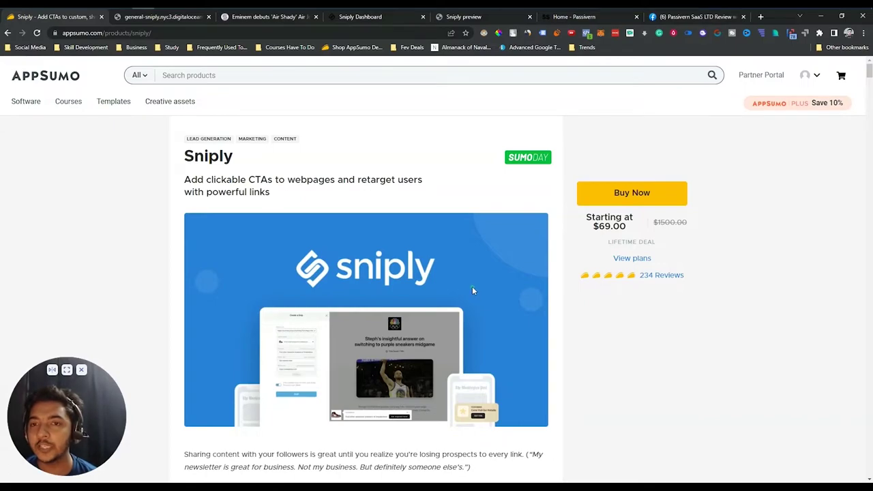
{"action": "scroll", "coordinate": [471, 286], "scroll_direction": "down", "scroll_amount": 20}
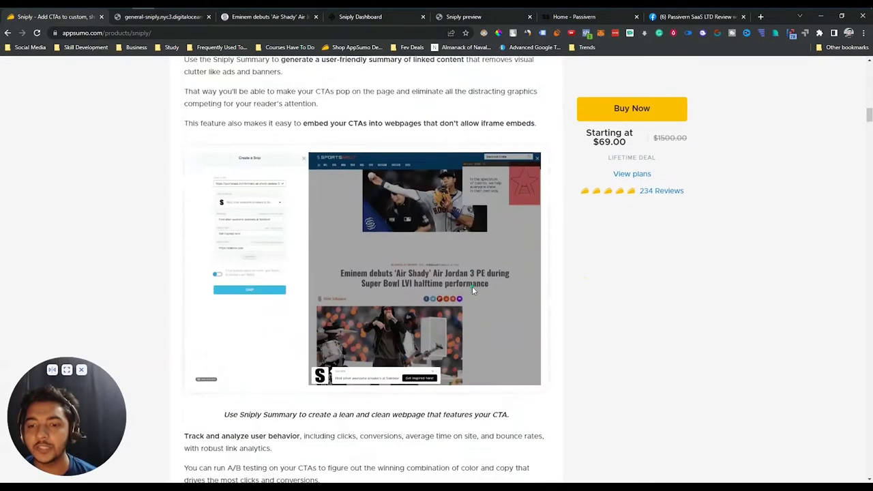
{"action": "scroll", "coordinate": [472, 286], "scroll_direction": "down", "scroll_amount": 15}
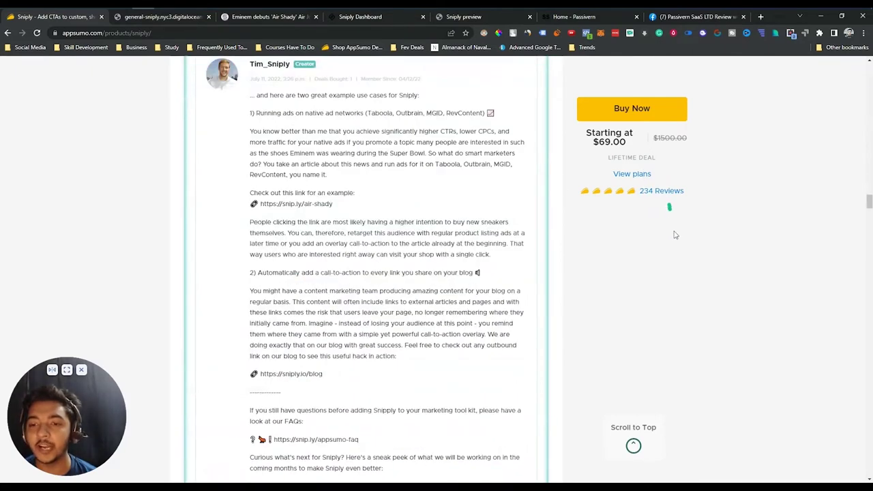
{"action": "scroll", "coordinate": [679, 256], "scroll_direction": "down", "scroll_amount": 4}
{"action": "scroll", "coordinate": [680, 256], "scroll_direction": "down", "scroll_amount": 7}
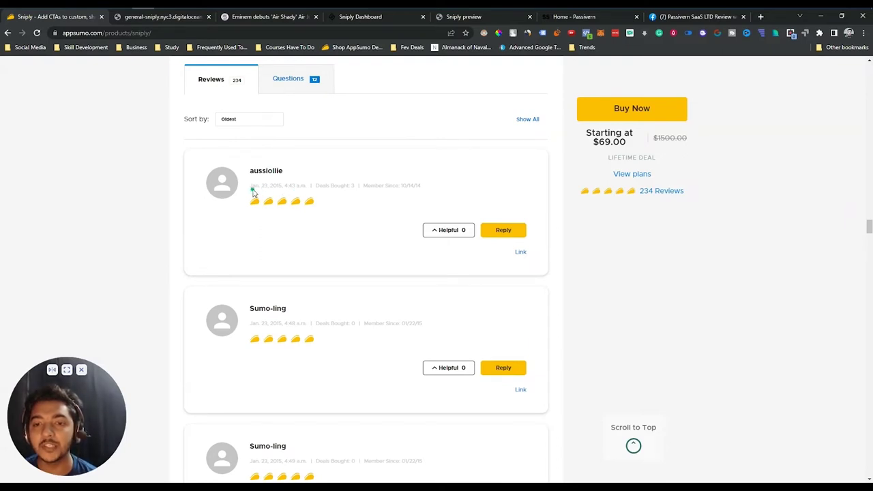
{"action": "left_click_drag", "start_coordinate": [252, 188], "coordinate": [284, 188]}
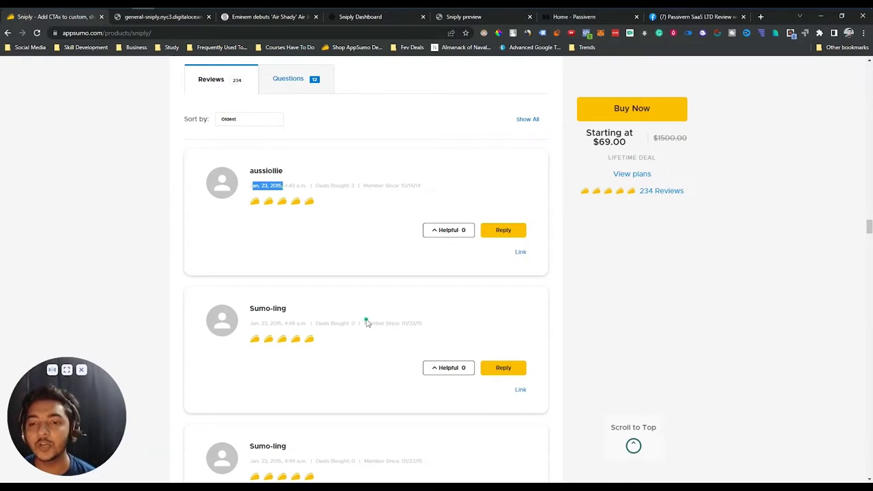
Return to the introduction of the Sniply deal page and read its summary of what the link shortener does.
{"action": "scroll", "coordinate": [359, 293], "scroll_direction": "up", "scroll_amount": 20}
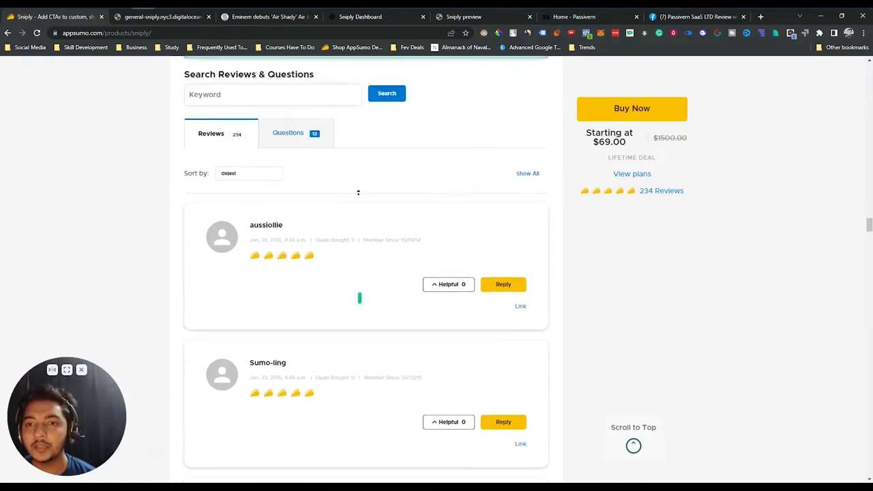
{"action": "scroll", "coordinate": [358, 129], "scroll_direction": "down", "scroll_amount": 10}
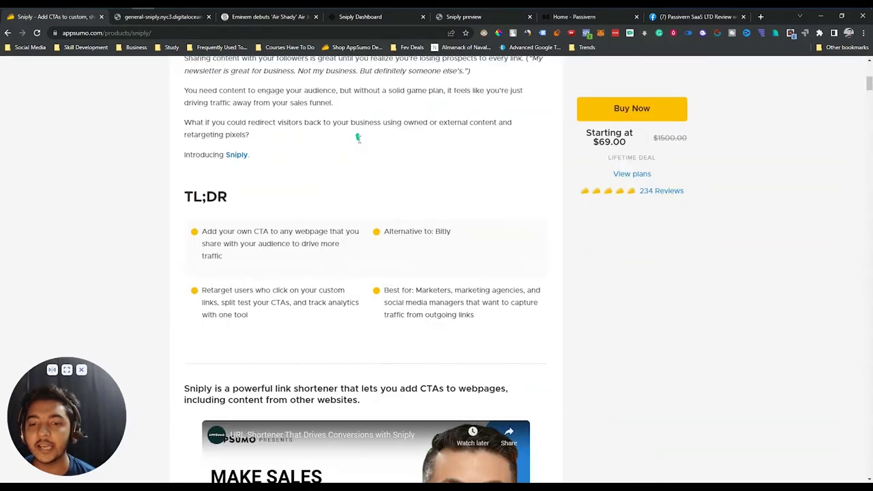
{"action": "left_click_drag", "start_coordinate": [215, 192], "coordinate": [393, 206]}
{"action": "left_click", "coordinate": [393, 206]}
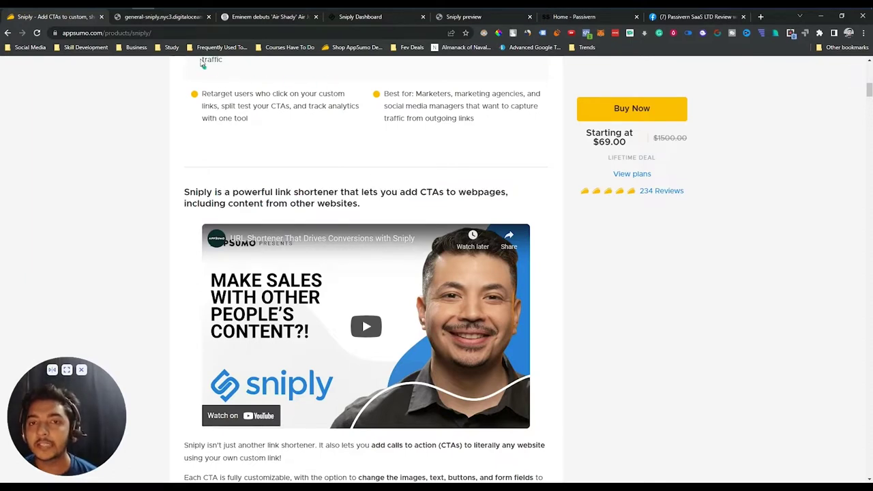
Examine the Sniply call-to-action overlays on the product roadmap PDF and on the Sportsnaut article about Eminem's sneakers.
{"action": "left_click", "coordinate": [157, 23]}
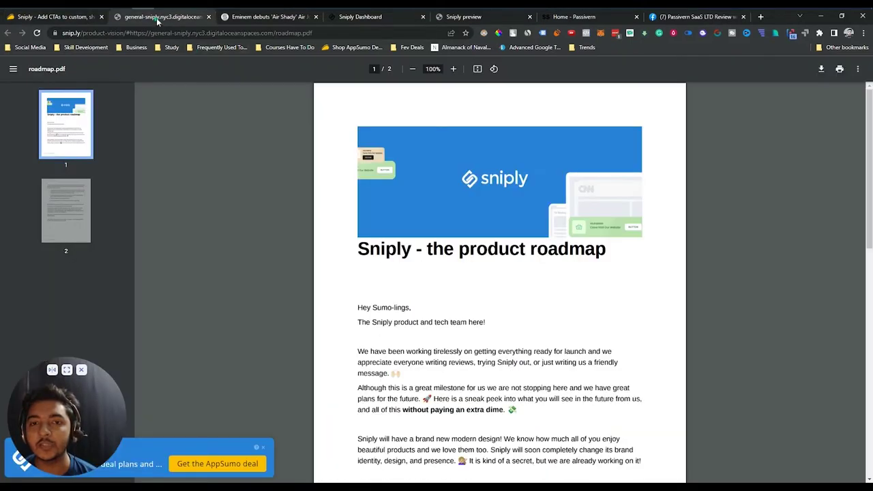
{"action": "left_click_drag", "start_coordinate": [73, 428], "coordinate": [764, 350]}
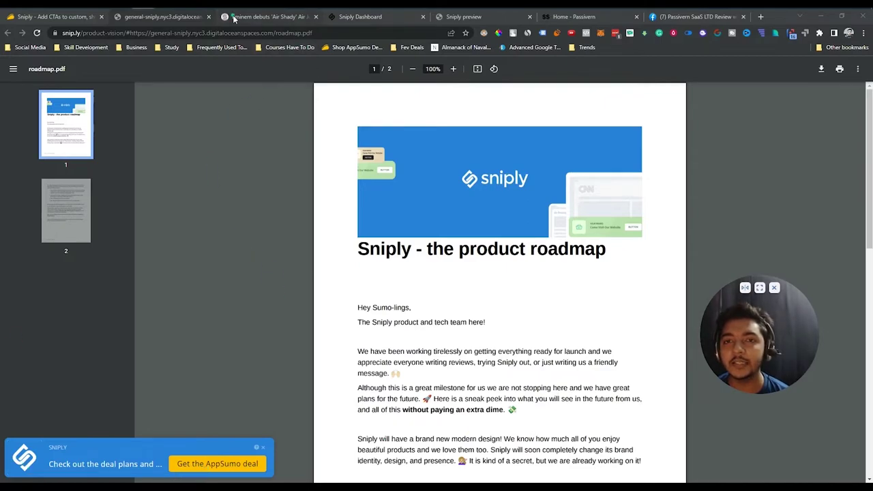
{"action": "left_click", "coordinate": [263, 16]}
{"action": "scroll", "coordinate": [136, 281], "scroll_direction": "down", "scroll_amount": 3}
{"action": "scroll", "coordinate": [136, 281], "scroll_direction": "up", "scroll_amount": 5}
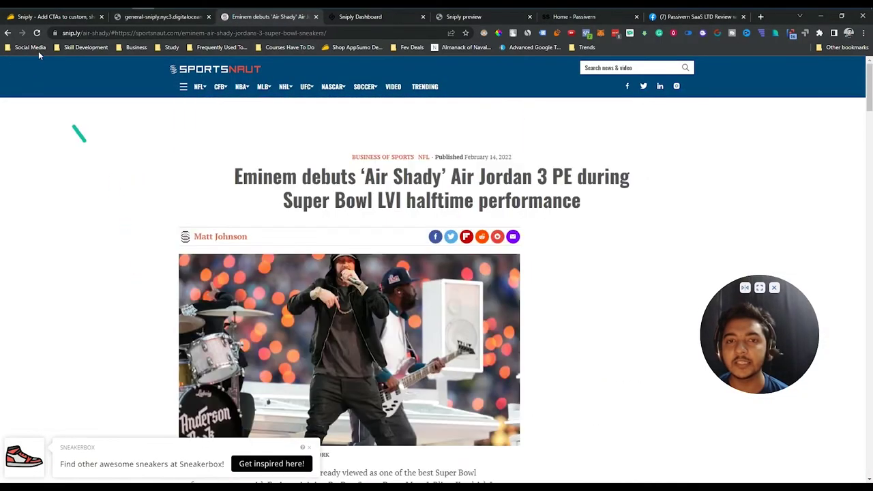
{"action": "scroll", "coordinate": [503, 352], "scroll_direction": "down", "scroll_amount": 8}
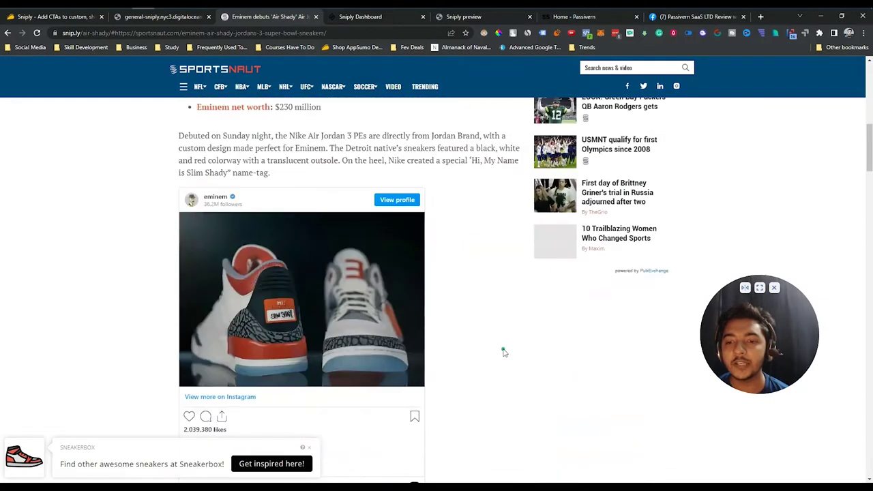
{"action": "scroll", "coordinate": [502, 353], "scroll_direction": "up", "scroll_amount": 3}
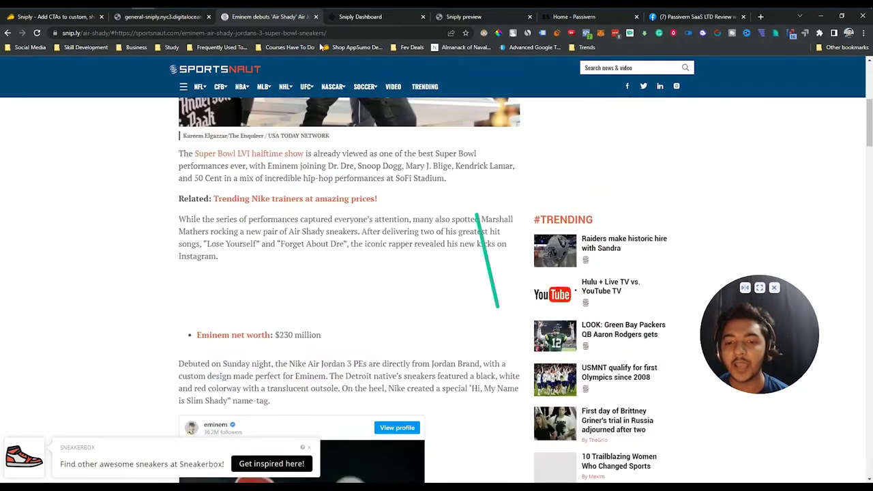
Follow the article's "Get inspired here!" call-to-action to the Sneakerbox shop, and return to read the article beneath the overlay.
{"action": "left_click", "coordinate": [260, 466]}
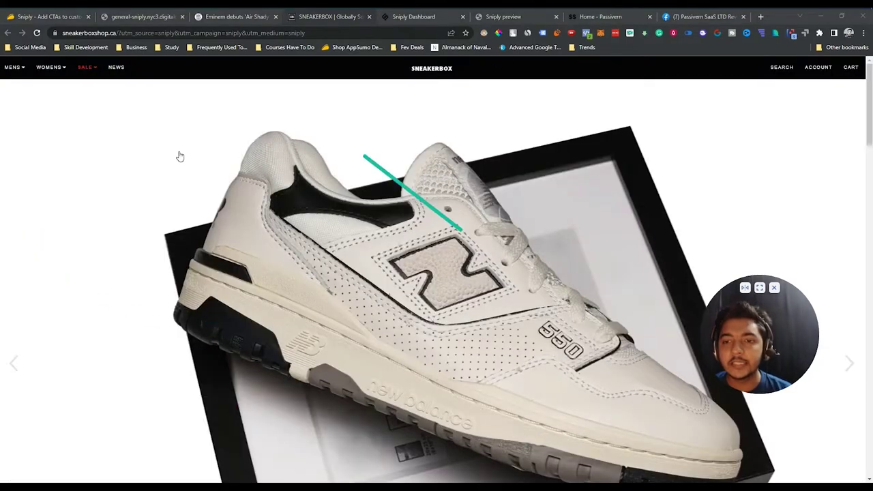
{"action": "left_click", "coordinate": [230, 18]}
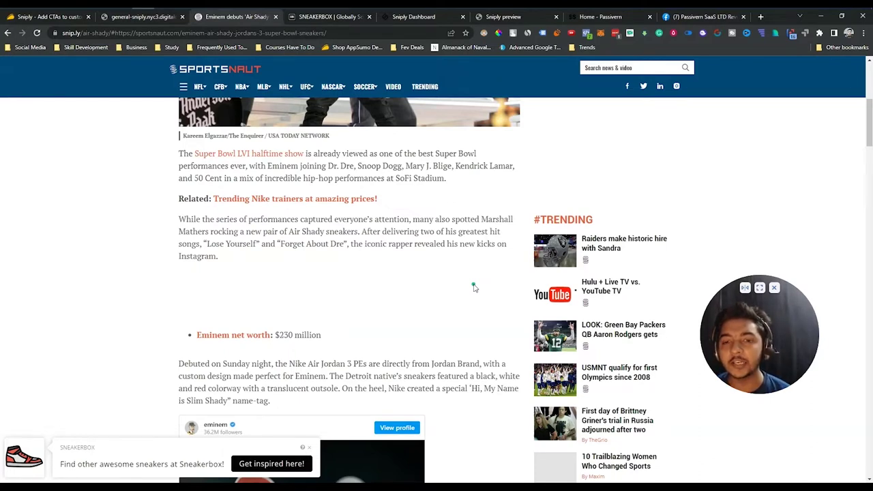
{"action": "scroll", "coordinate": [469, 287], "scroll_direction": "up", "scroll_amount": 10}
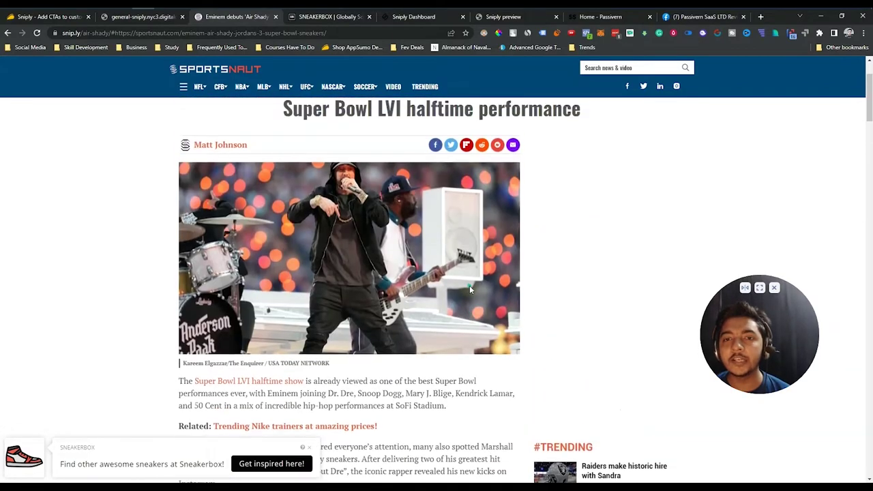
{"action": "scroll", "coordinate": [105, 216], "scroll_direction": "down", "scroll_amount": 8}
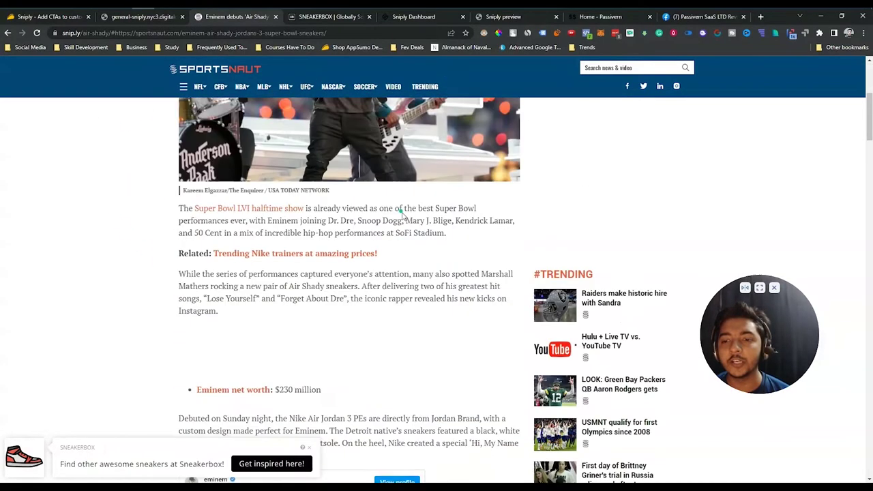
{"action": "scroll", "coordinate": [222, 237], "scroll_direction": "up", "scroll_amount": 4}
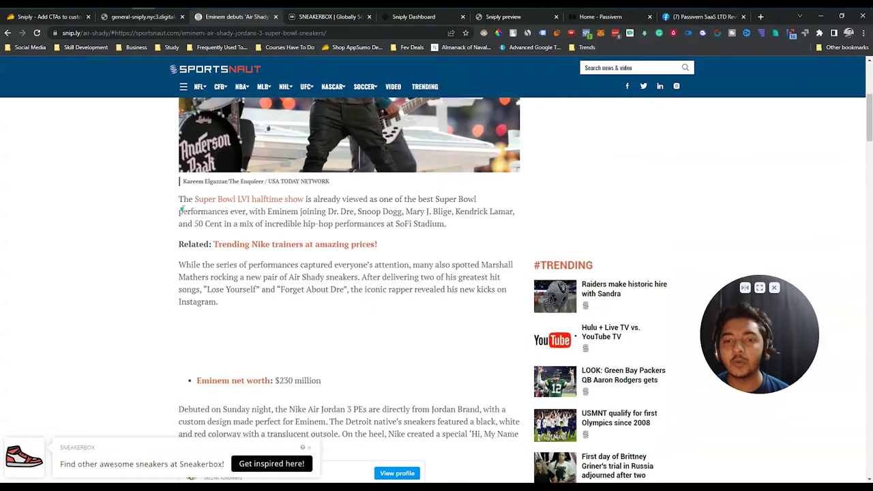
{"action": "left_click_drag", "start_coordinate": [196, 216], "coordinate": [289, 308]}
{"action": "left_click", "coordinate": [289, 307]}
{"action": "scroll", "coordinate": [290, 310], "scroll_direction": "up", "scroll_amount": 1}
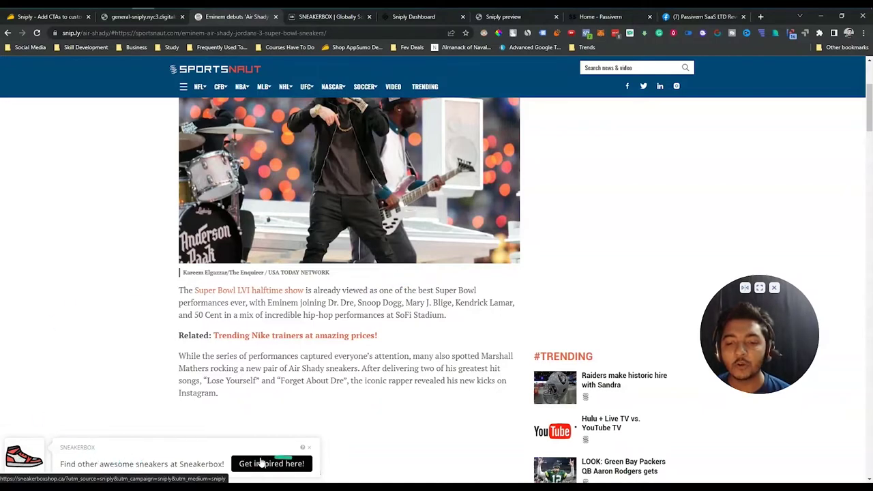
{"action": "scroll", "coordinate": [430, 364], "scroll_direction": "down", "scroll_amount": 15}
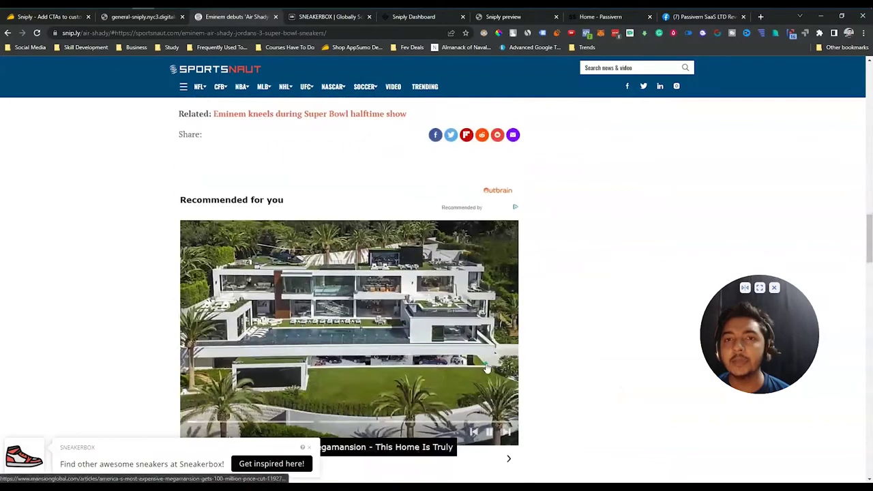
On the AppSumo deal page, compare the links and monthly clicks per link offered by License Tiers 1, 2 and 3.
{"action": "left_click", "coordinate": [46, 19]}
{"action": "scroll", "coordinate": [116, 282], "scroll_direction": "up", "scroll_amount": 10}
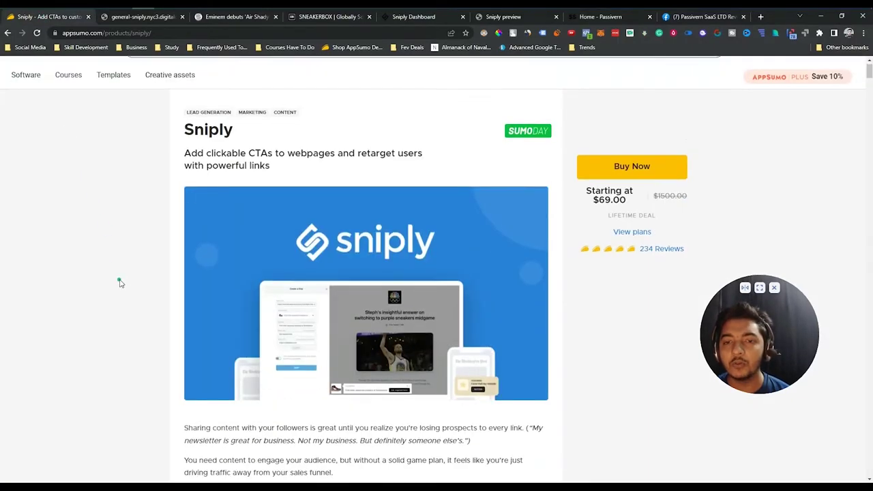
{"action": "scroll", "coordinate": [118, 282], "scroll_direction": "down", "scroll_amount": 20}
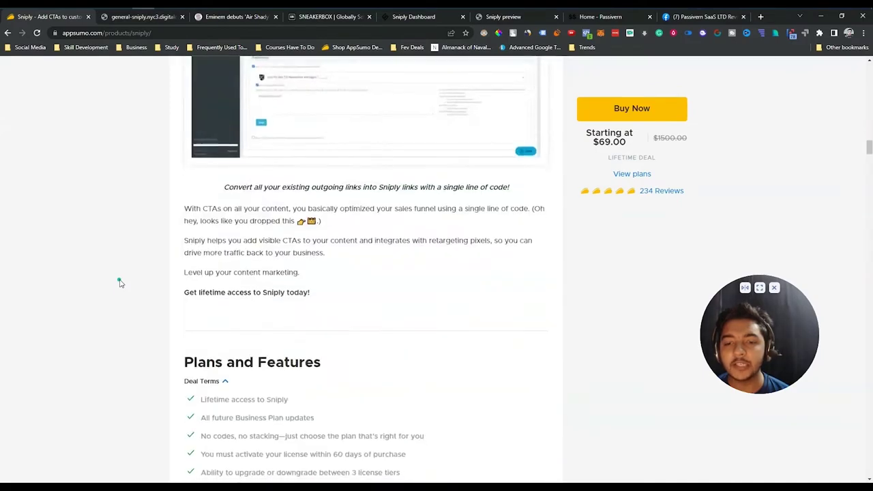
{"action": "scroll", "coordinate": [119, 282], "scroll_direction": "down", "scroll_amount": 10}
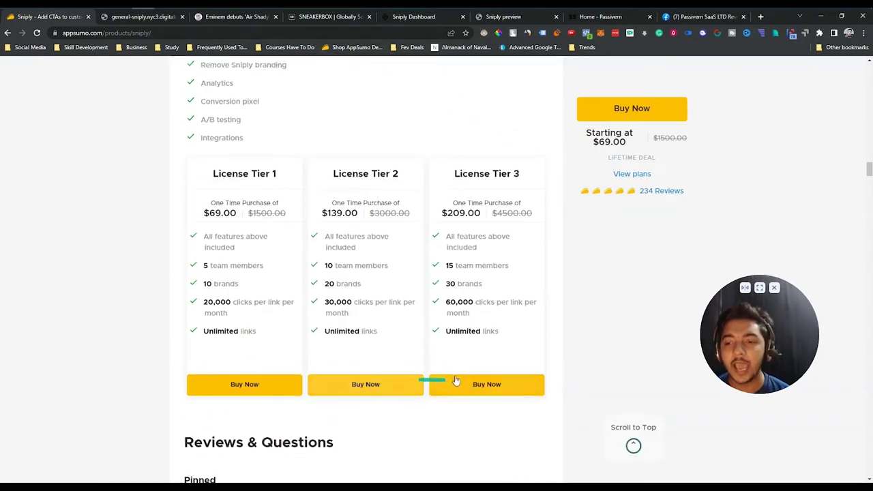
{"action": "left_click_drag", "start_coordinate": [234, 331], "coordinate": [323, 332]}
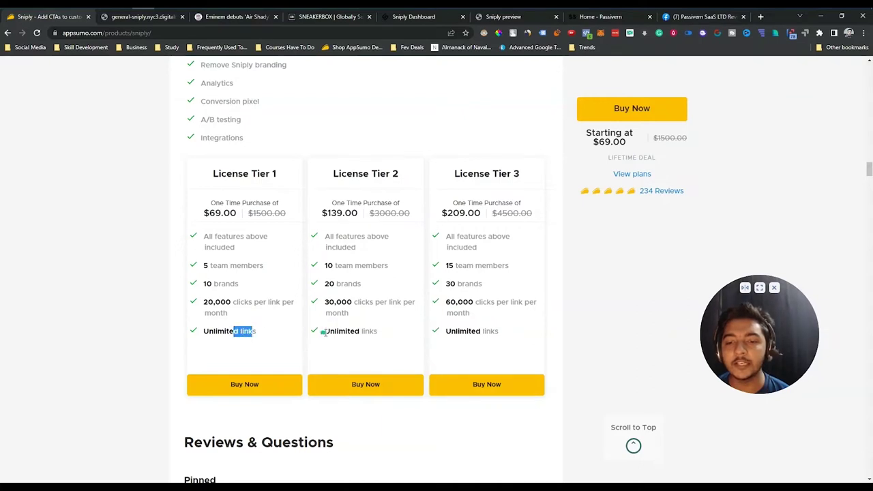
{"action": "left_click", "coordinate": [203, 306]}
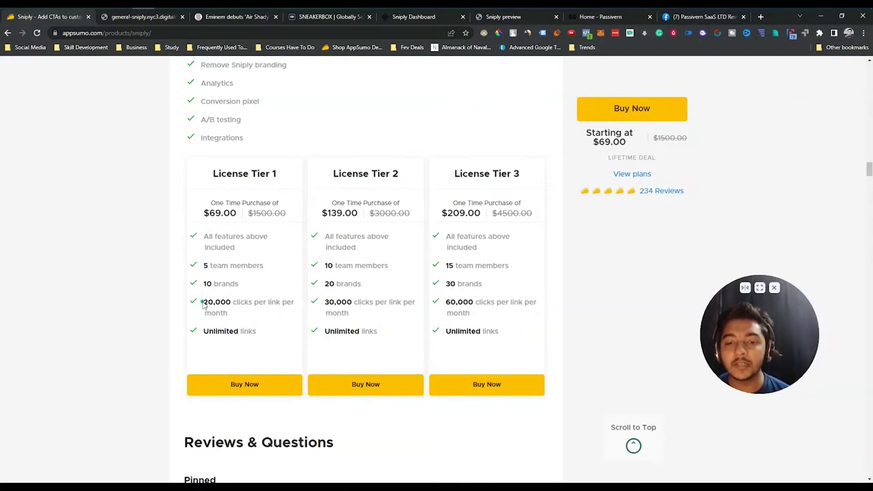
{"action": "left_click_drag", "start_coordinate": [203, 306], "coordinate": [252, 312]}
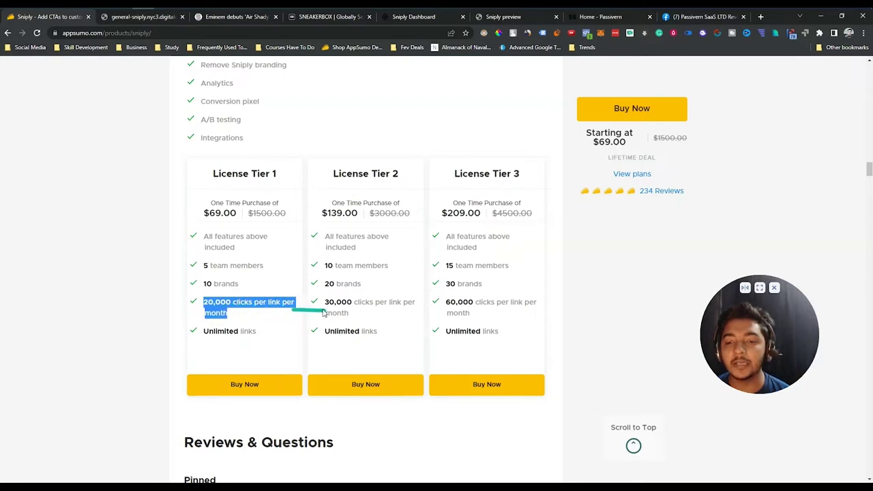
{"action": "left_click", "coordinate": [230, 316]}
{"action": "left_click_drag", "start_coordinate": [203, 301], "coordinate": [288, 316]}
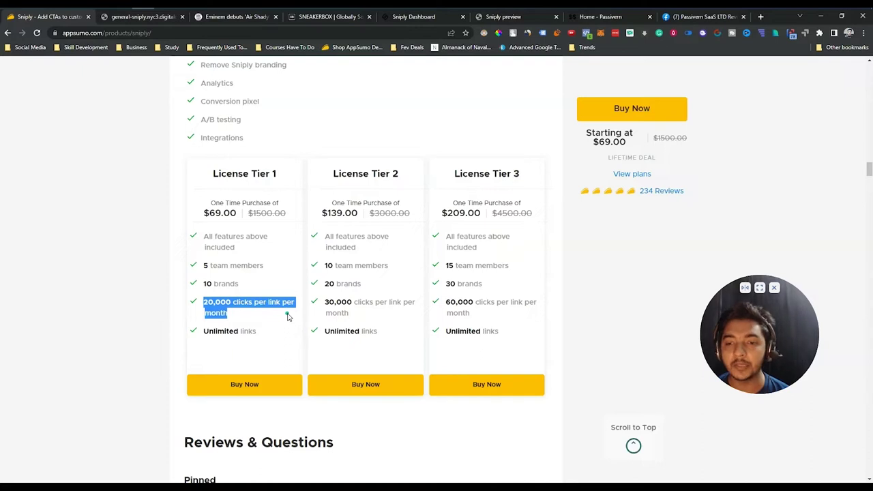
{"action": "left_click_drag", "start_coordinate": [356, 315], "coordinate": [327, 302]}
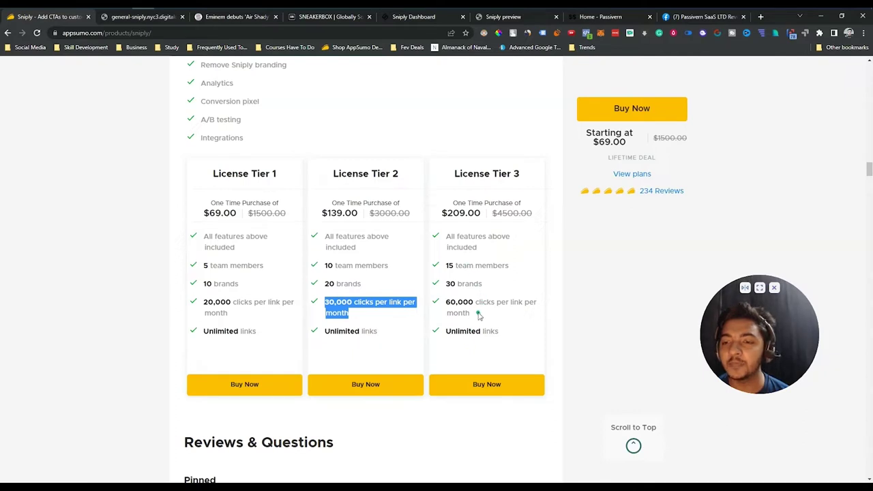
{"action": "left_click_drag", "start_coordinate": [479, 315], "coordinate": [445, 307]}
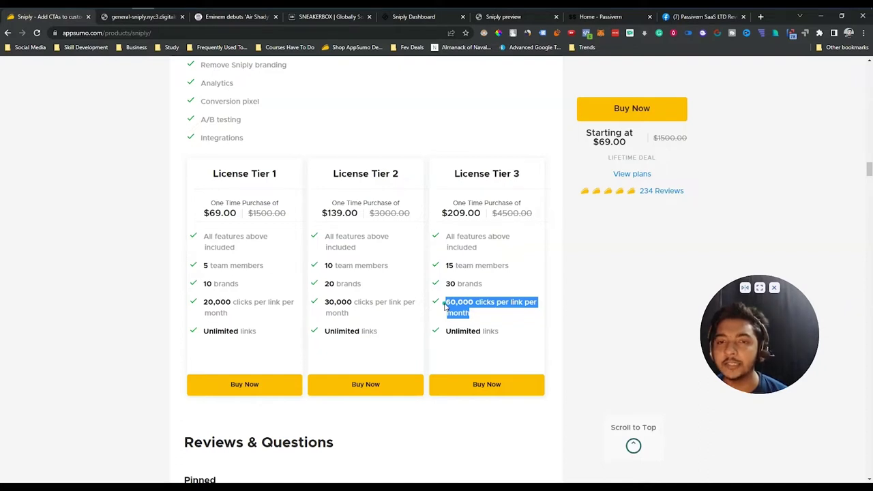
Review the full list of features included in all Sniply plans, from Button snip to Integrations.
{"action": "scroll", "coordinate": [444, 307], "scroll_direction": "up", "scroll_amount": 4}
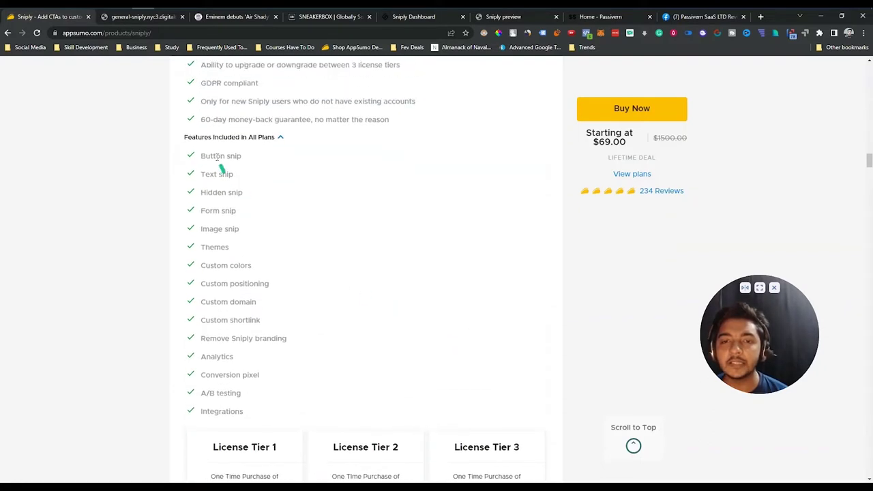
{"action": "left_click_drag", "start_coordinate": [201, 154], "coordinate": [264, 414]}
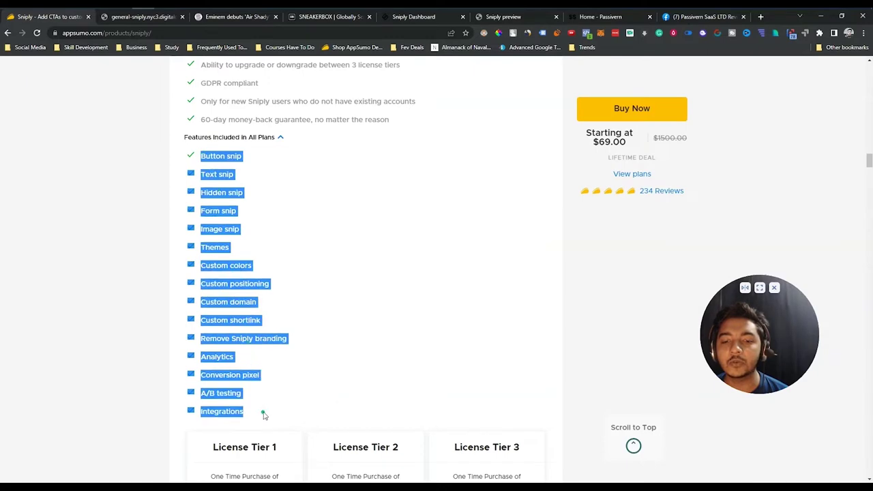
{"action": "scroll", "coordinate": [312, 405], "scroll_direction": "down", "scroll_amount": 6}
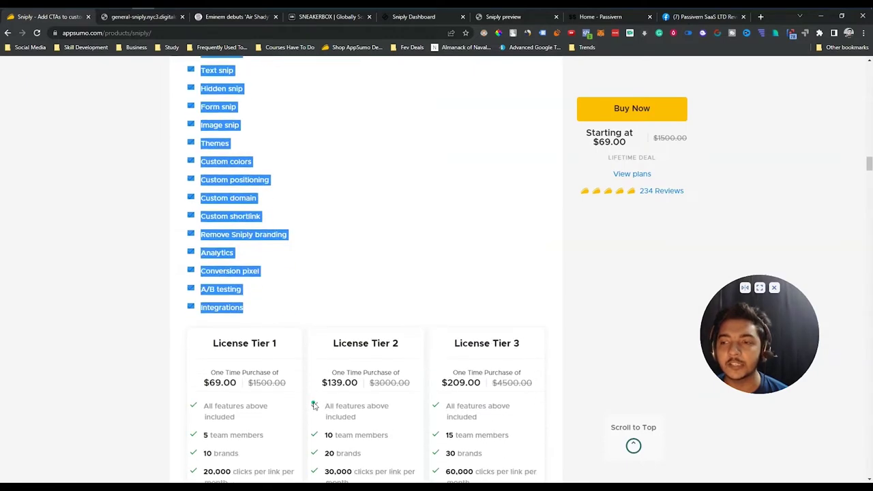
Look through the pinned posts in Reviews & Questions and find the oldest customer reviews of the deal.
{"action": "scroll", "coordinate": [312, 405], "scroll_direction": "down", "scroll_amount": 3}
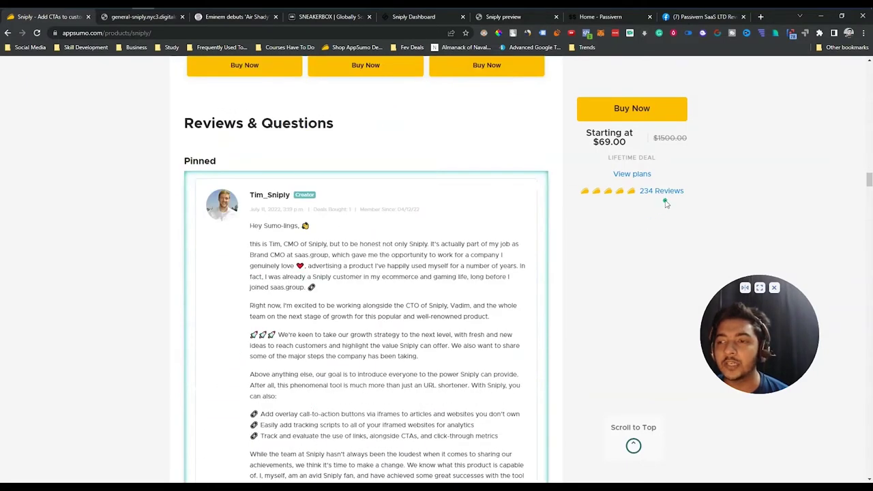
{"action": "scroll", "coordinate": [611, 262], "scroll_direction": "down", "scroll_amount": 1}
{"action": "scroll", "coordinate": [611, 263], "scroll_direction": "down", "scroll_amount": 15}
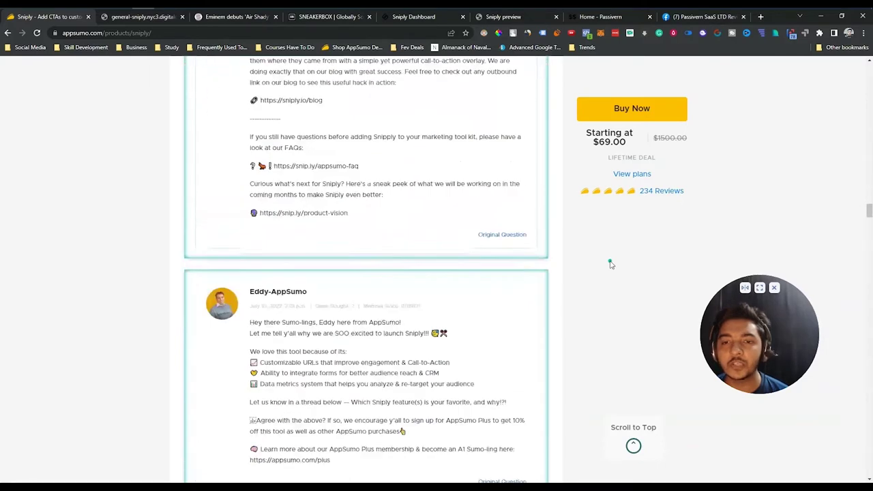
{"action": "scroll", "coordinate": [611, 264], "scroll_direction": "down", "scroll_amount": 3}
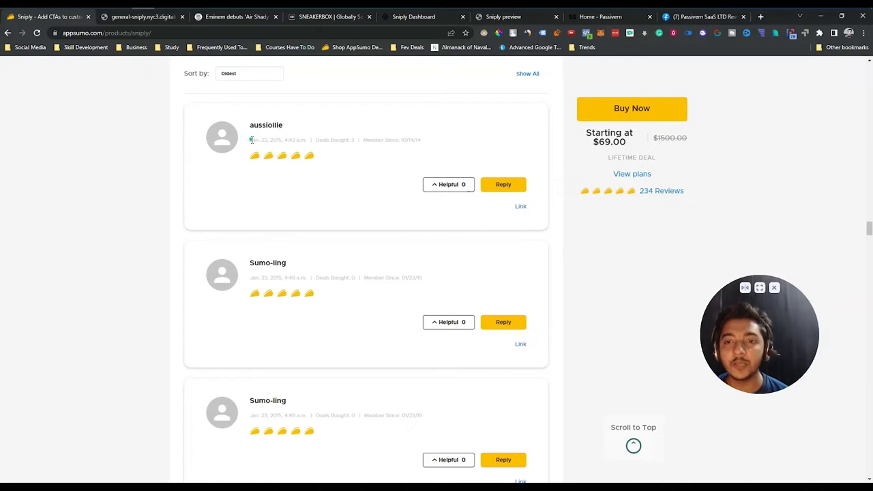
Check the year of the oldest Sniply review, and return to the beginning of the deal page.
{"action": "double_click", "coordinate": [275, 140]}
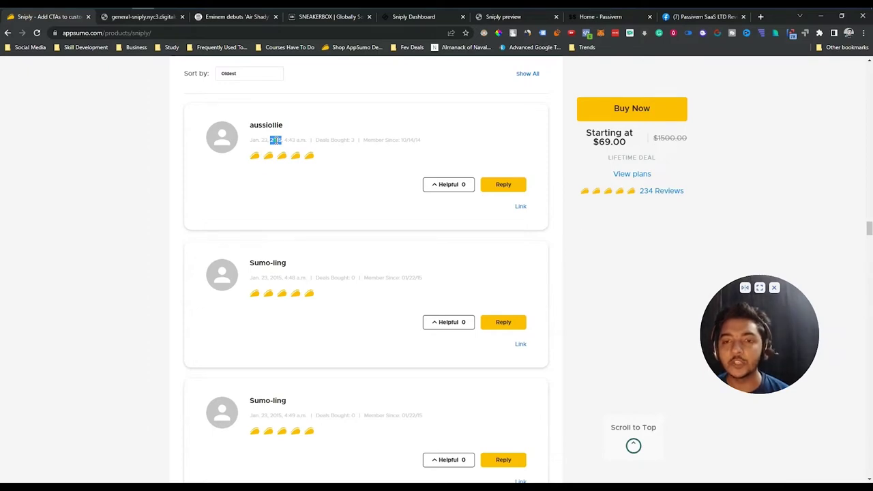
{"action": "scroll", "coordinate": [155, 211], "scroll_direction": "up", "scroll_amount": 15}
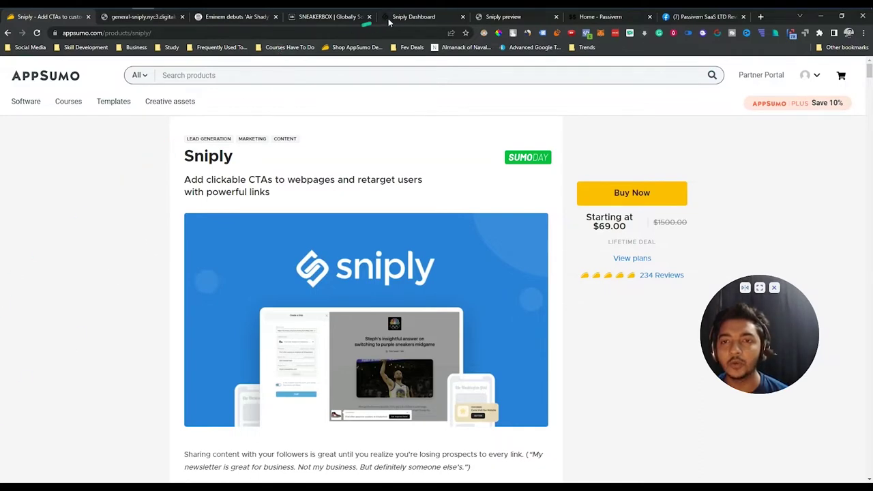
Switch to the Passivern SaaS LTD Review with Giveaway group on Facebook and look through its lifetime deal and giveaway posts.
{"action": "left_click", "coordinate": [689, 17]}
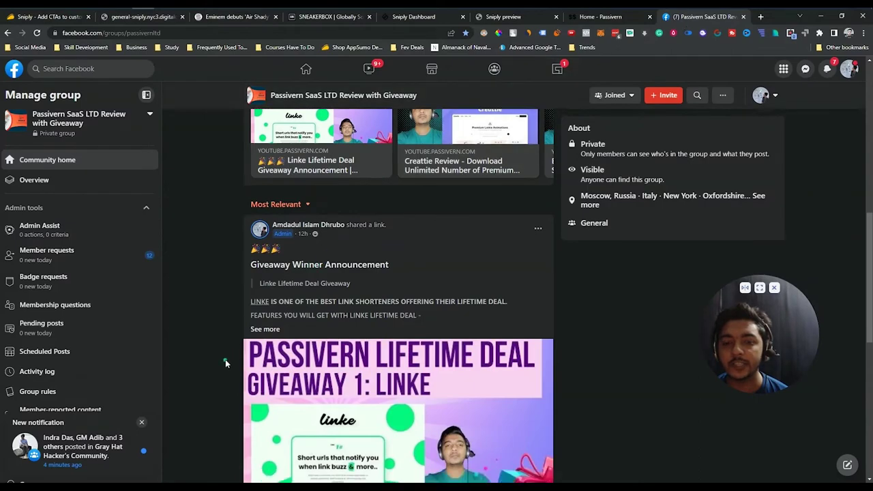
{"action": "scroll", "coordinate": [226, 364], "scroll_direction": "down", "scroll_amount": 6}
{"action": "scroll", "coordinate": [226, 363], "scroll_direction": "up", "scroll_amount": 8}
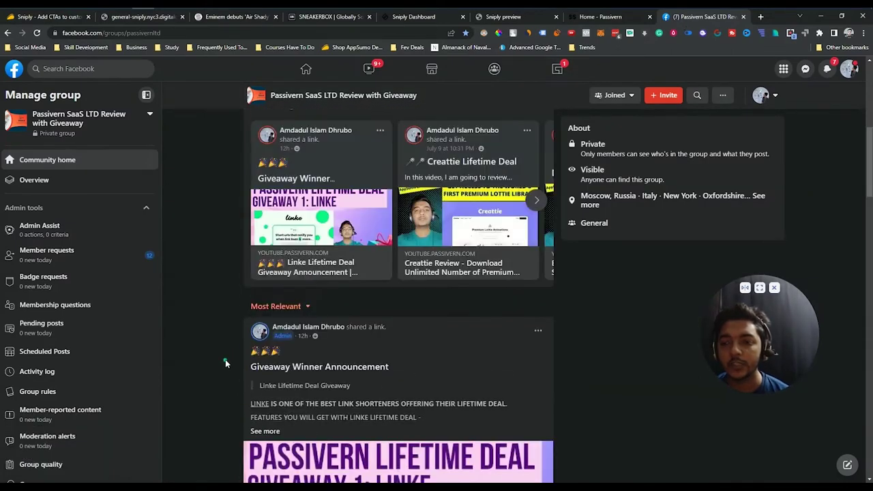
{"action": "scroll", "coordinate": [225, 364], "scroll_direction": "down", "scroll_amount": 15}
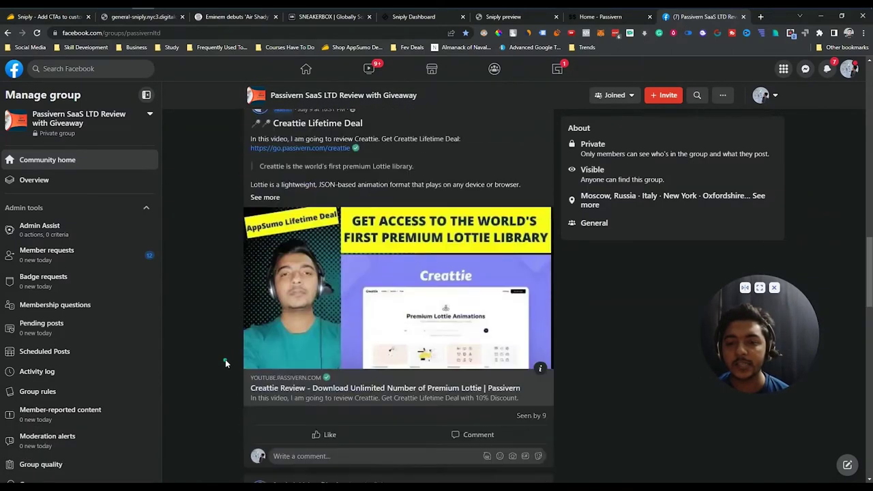
{"action": "scroll", "coordinate": [225, 364], "scroll_direction": "down", "scroll_amount": 15}
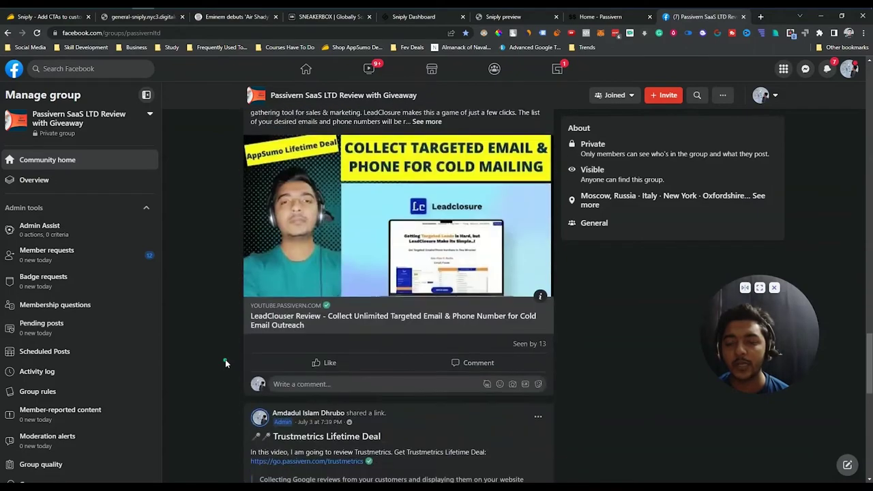
{"action": "scroll", "coordinate": [225, 363], "scroll_direction": "down", "scroll_amount": 15}
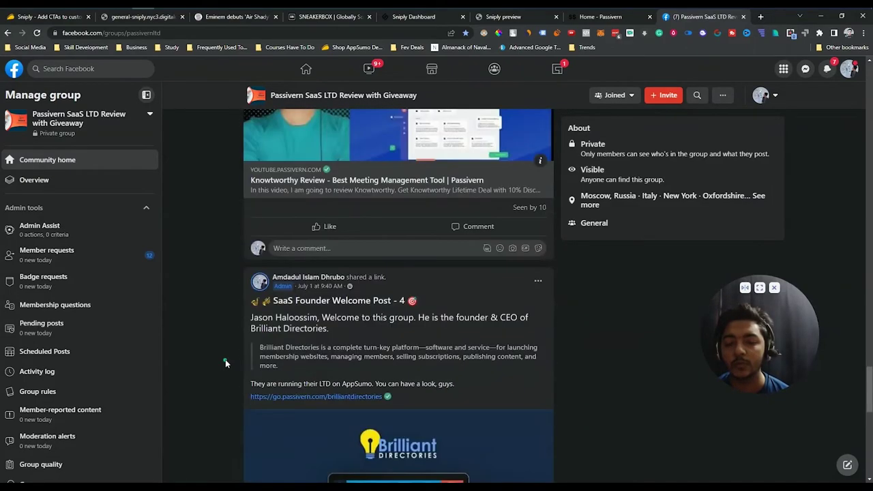
{"action": "scroll", "coordinate": [226, 363], "scroll_direction": "down", "scroll_amount": 10}
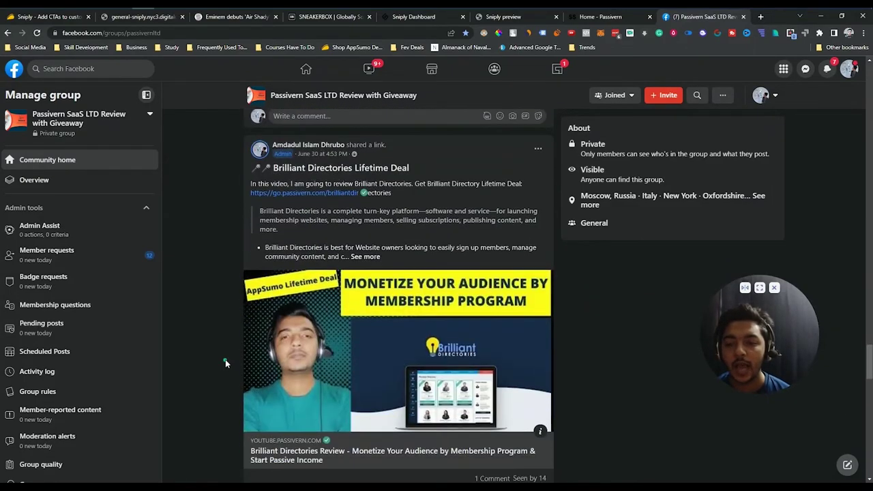
{"action": "scroll", "coordinate": [226, 363], "scroll_direction": "down", "scroll_amount": 8}
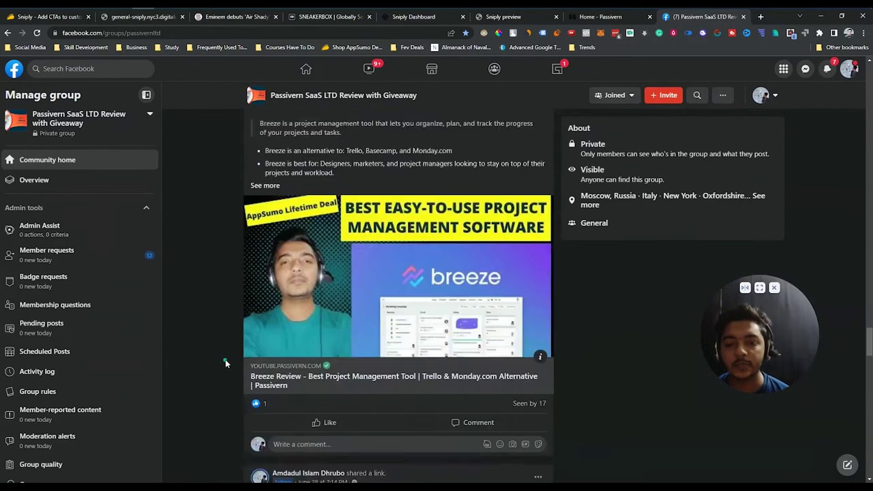
{"action": "scroll", "coordinate": [207, 428], "scroll_direction": "up", "scroll_amount": 20}
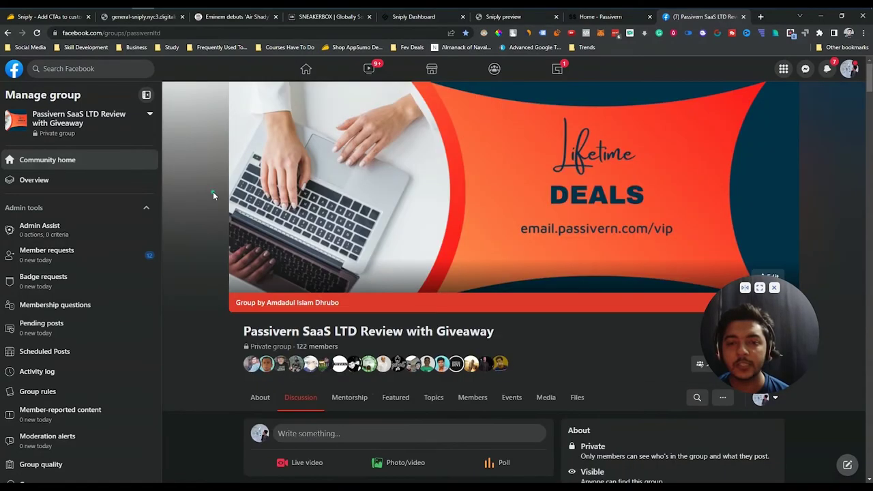
Switch to the Sniply dashboard and examine the Snips Created figure in its overview.
{"action": "left_click", "coordinate": [407, 19]}
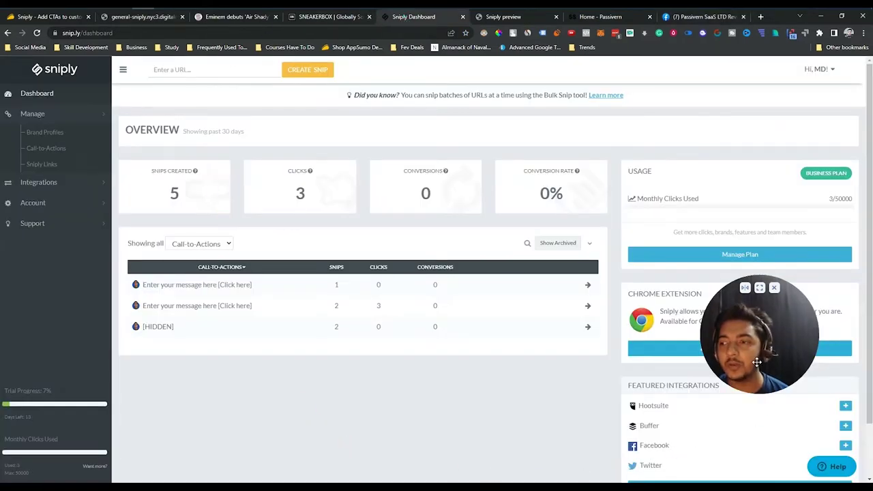
{"action": "left_click_drag", "start_coordinate": [759, 373], "coordinate": [771, 147]}
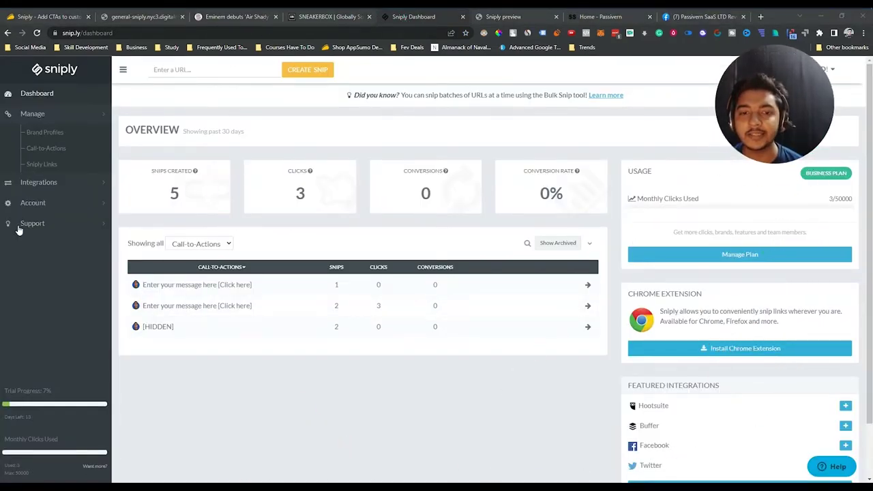
{"action": "mouse_move", "coordinate": [171, 290]}
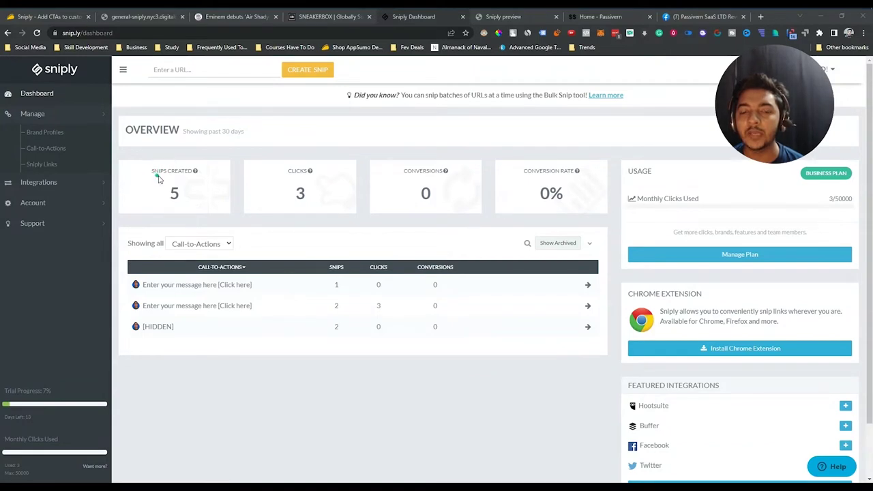
{"action": "left_click_drag", "start_coordinate": [181, 197], "coordinate": [154, 172]}
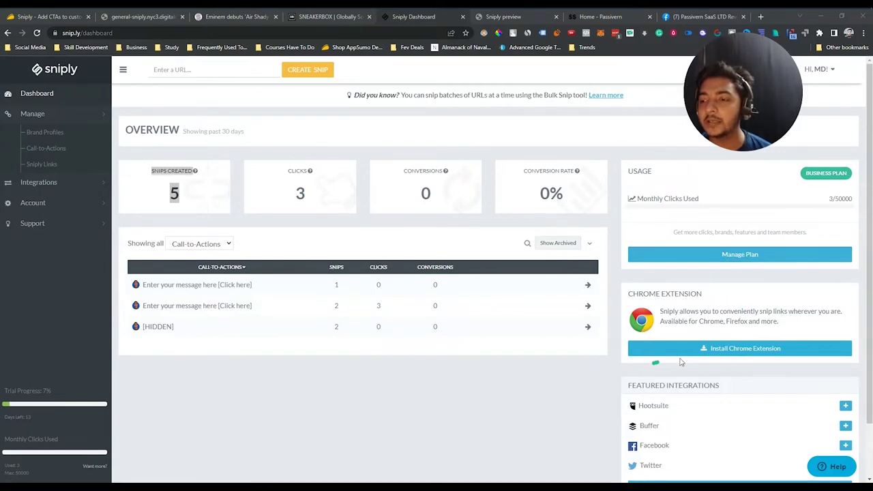
View the Chrome Web Store page of the Sniply extension, and return to the dashboard to look at the featured integrations.
{"action": "left_click", "coordinate": [735, 356]}
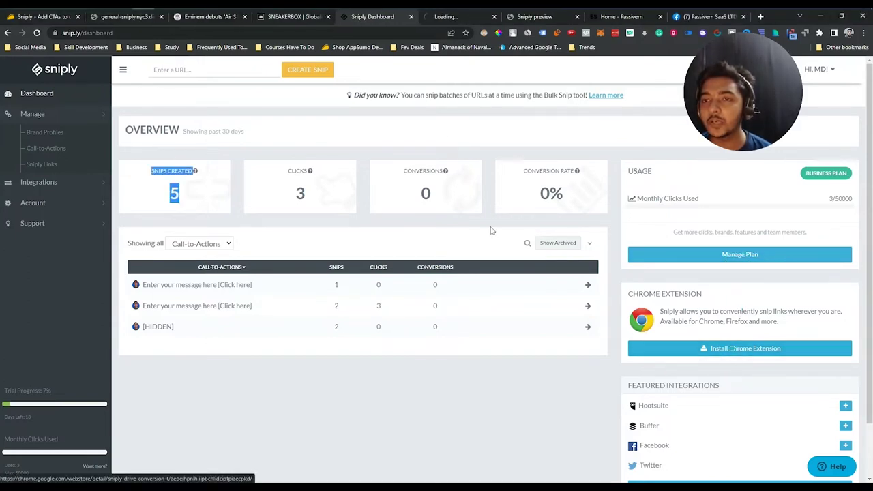
{"action": "left_click", "coordinate": [455, 15]}
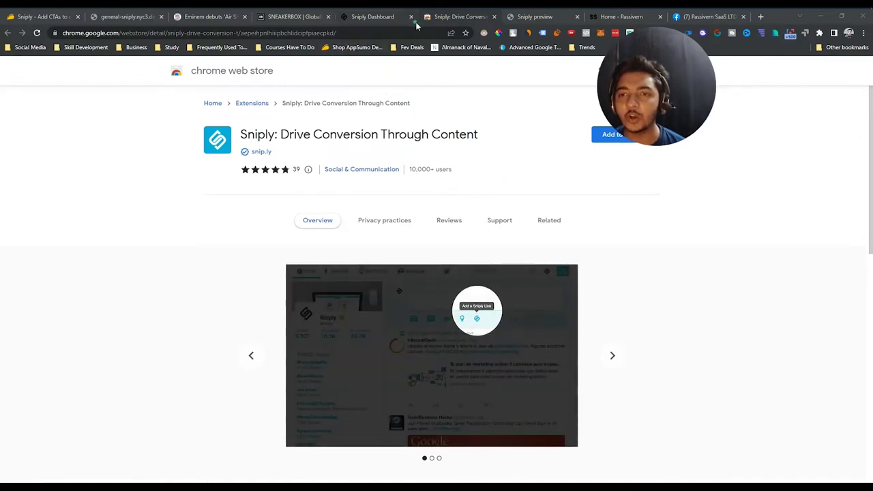
{"action": "left_click", "coordinate": [374, 16]}
{"action": "scroll", "coordinate": [577, 397], "scroll_direction": "down", "scroll_amount": 2}
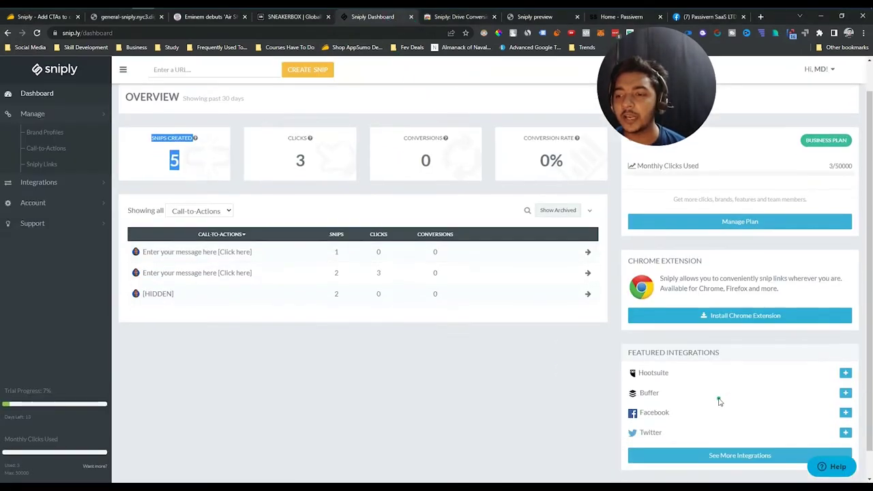
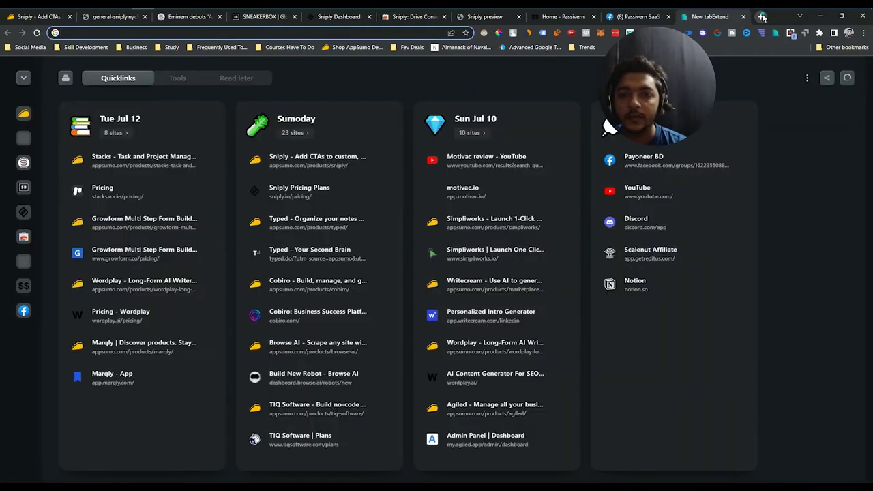
Search Google for "latest iphone" in a new tab and open the Forbes story "New Apple Exclusive Worsens iPhone 14 Speed Shock".
{"action": "type", "text": "lat"}
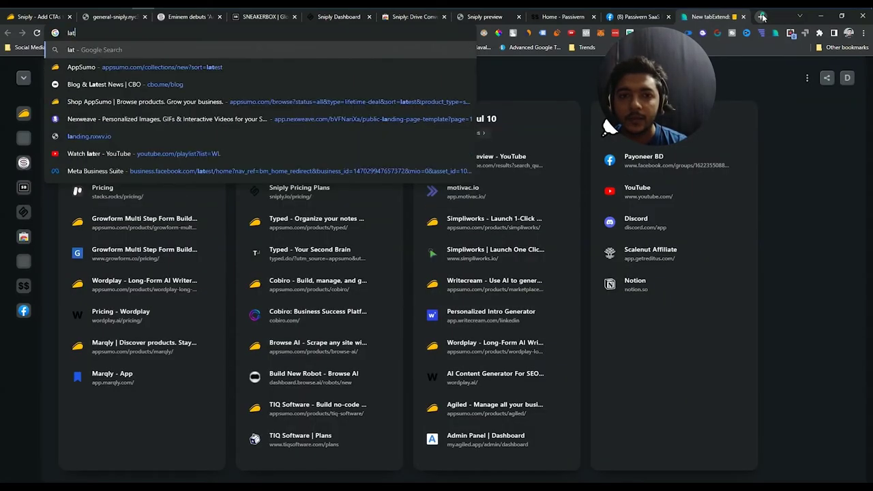
{"action": "type", "text": "est iphone"}
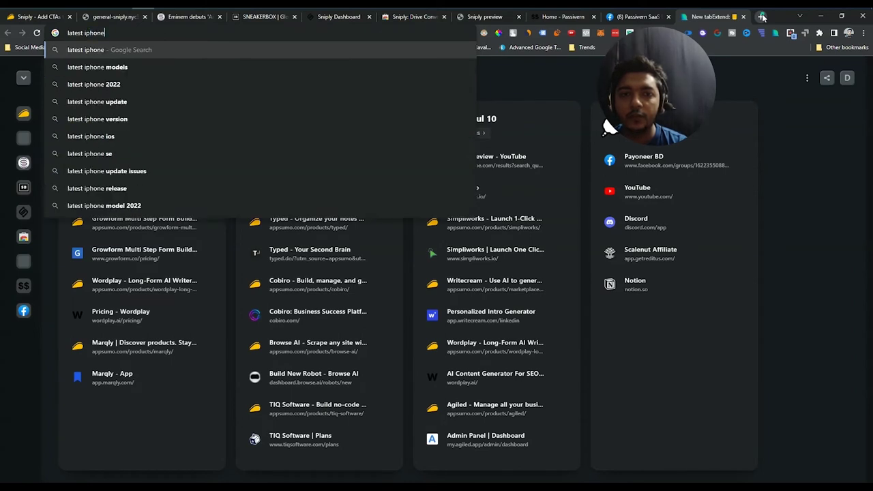
{"action": "key", "text": "Return"}
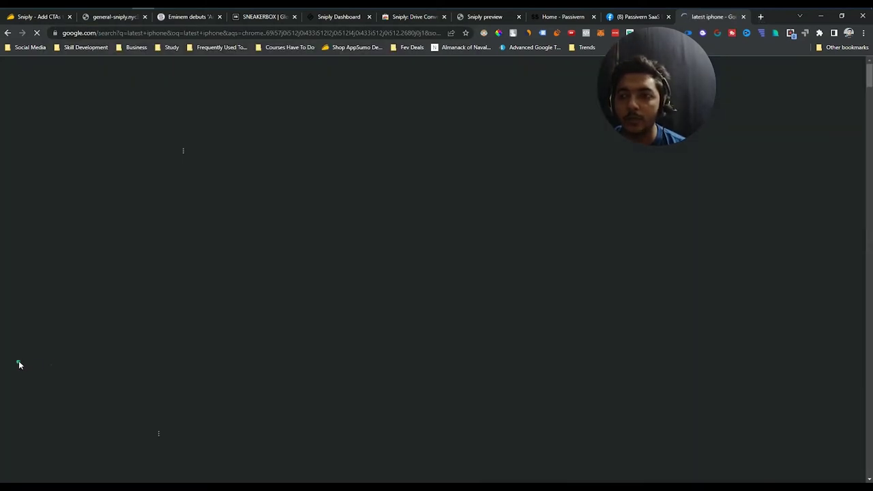
{"action": "scroll", "coordinate": [243, 292], "scroll_direction": "down", "scroll_amount": 5}
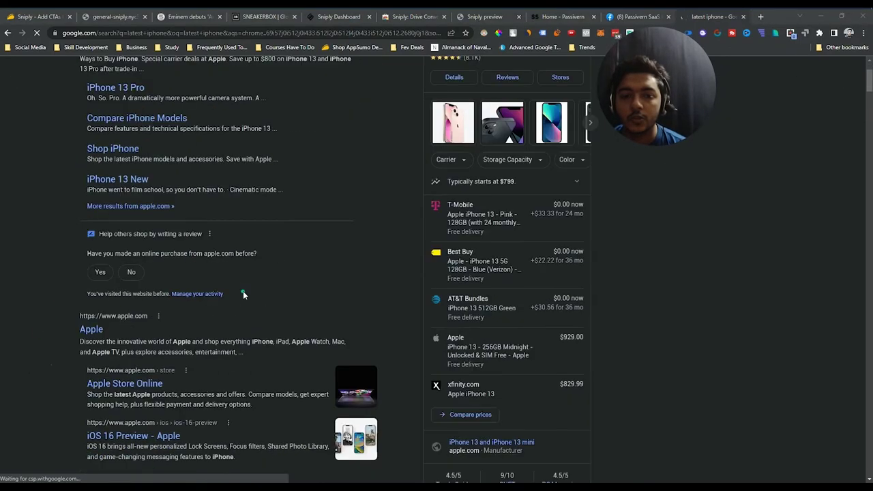
{"action": "scroll", "coordinate": [243, 292], "scroll_direction": "down", "scroll_amount": 2}
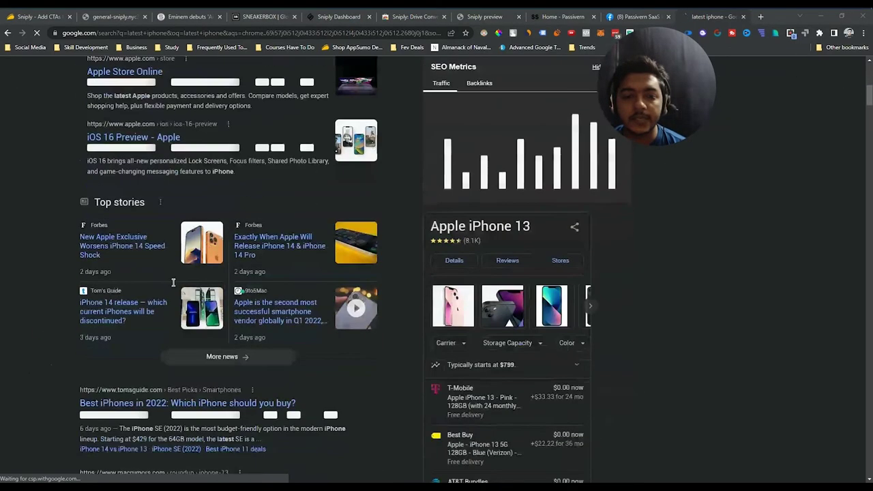
{"action": "left_click", "coordinate": [97, 247]}
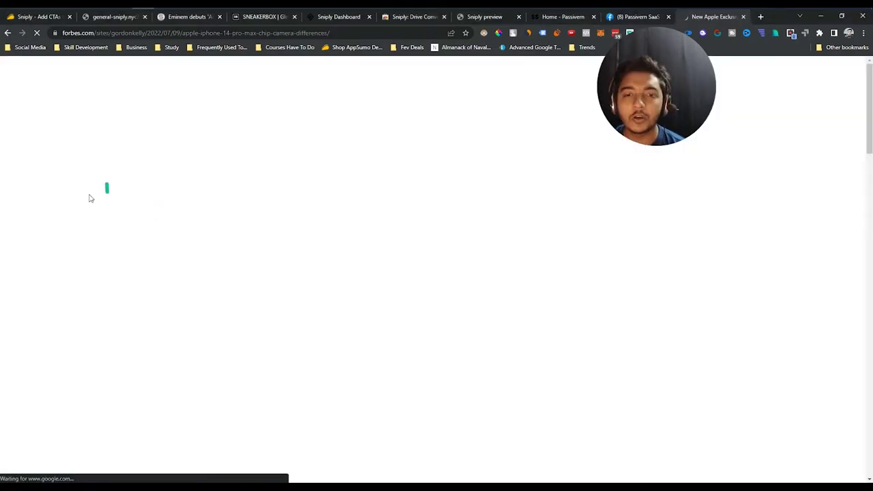
Skim the Forbes iPhone 14 article and copy its full web address.
{"action": "left_click", "coordinate": [318, 32]}
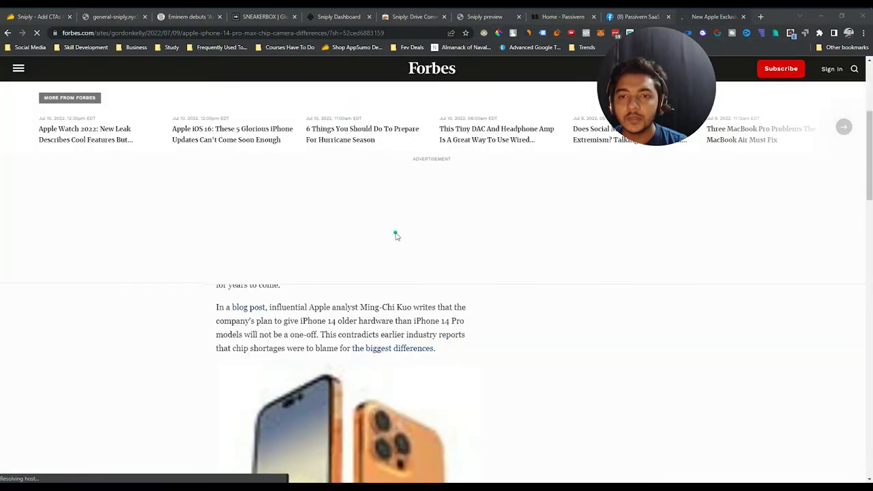
{"action": "scroll", "coordinate": [396, 235], "scroll_direction": "down", "scroll_amount": 10}
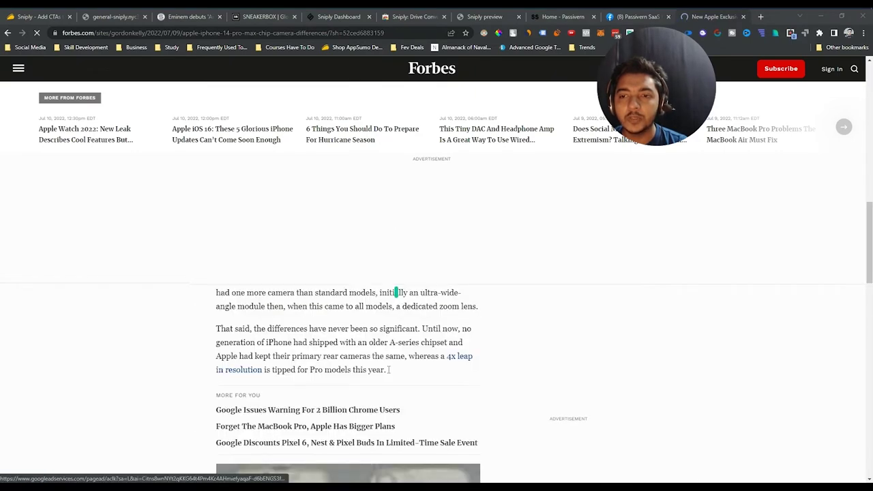
{"action": "scroll", "coordinate": [393, 409], "scroll_direction": "up", "scroll_amount": 8}
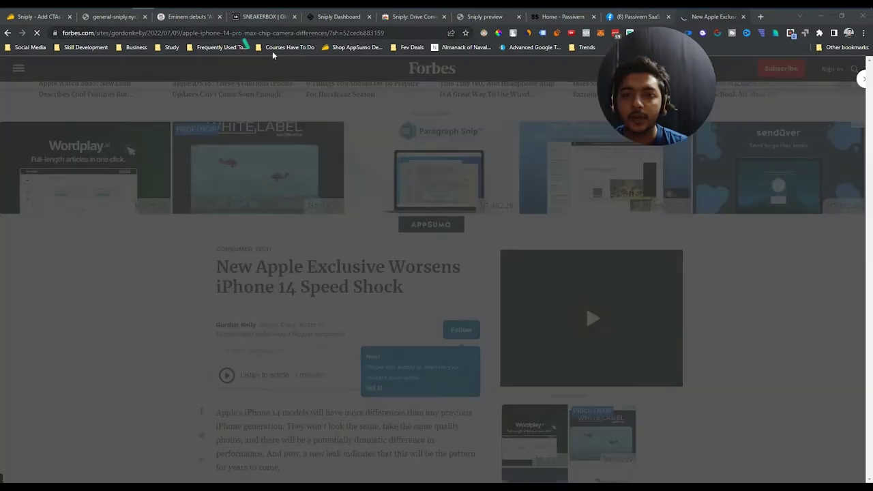
{"action": "left_click", "coordinate": [240, 32]}
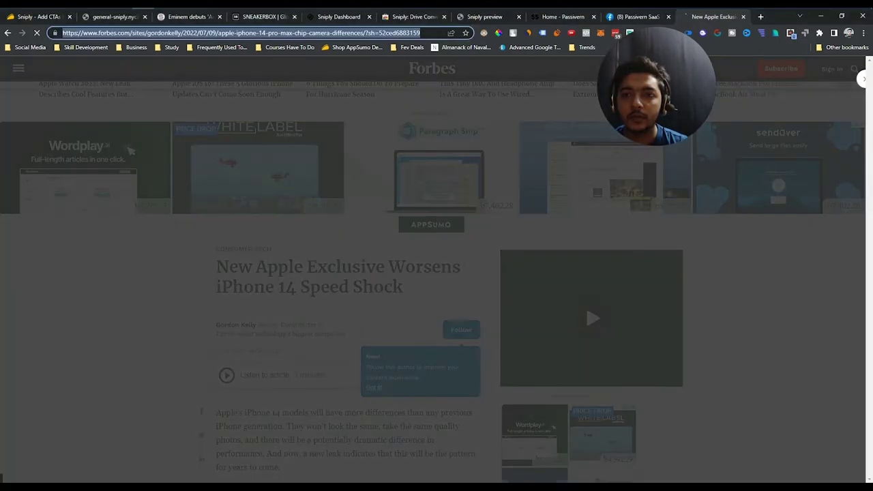
{"action": "right_click", "coordinate": [302, 34]}
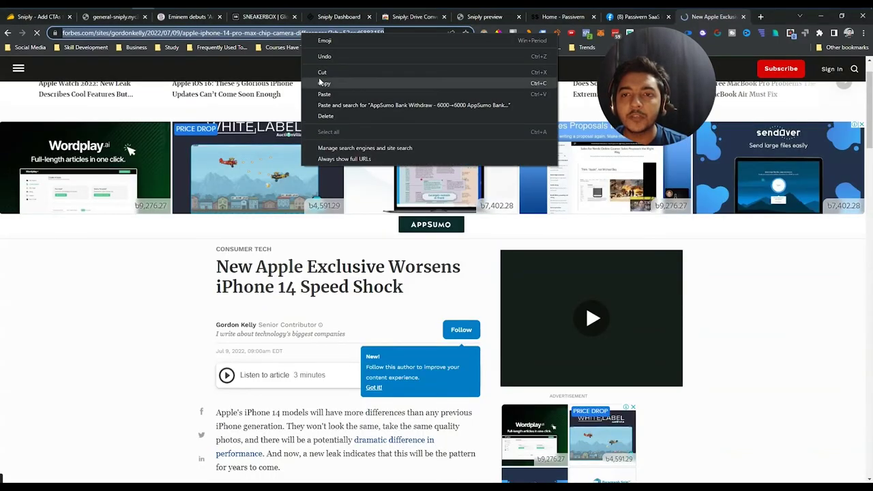
{"action": "left_click", "coordinate": [322, 83]}
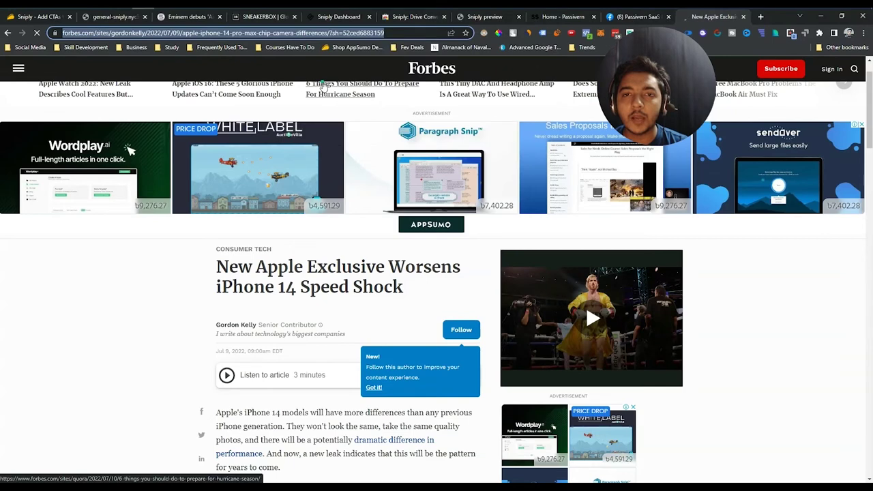
Start a new snip from the Sniply dashboard using the copied Forbes article URL.
{"action": "left_click", "coordinate": [334, 16]}
{"action": "left_click", "coordinate": [176, 70]}
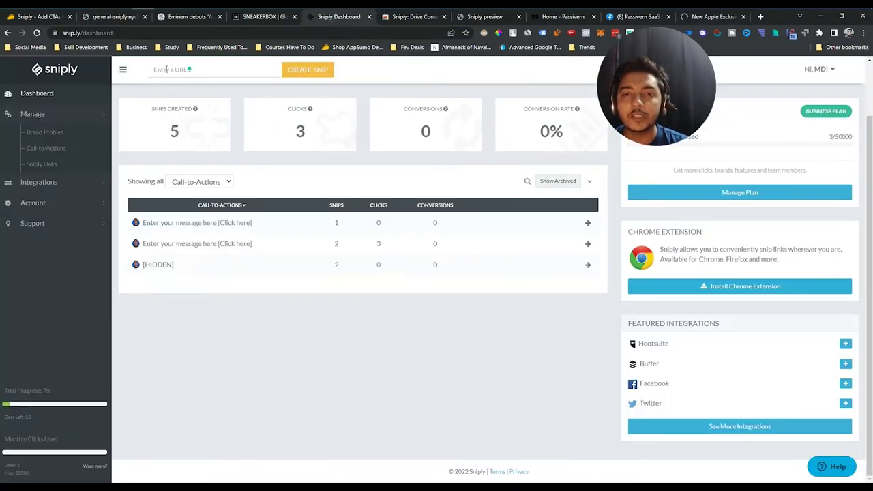
{"action": "left_click", "coordinate": [205, 73]}
{"action": "key", "text": "ctrl+v"}
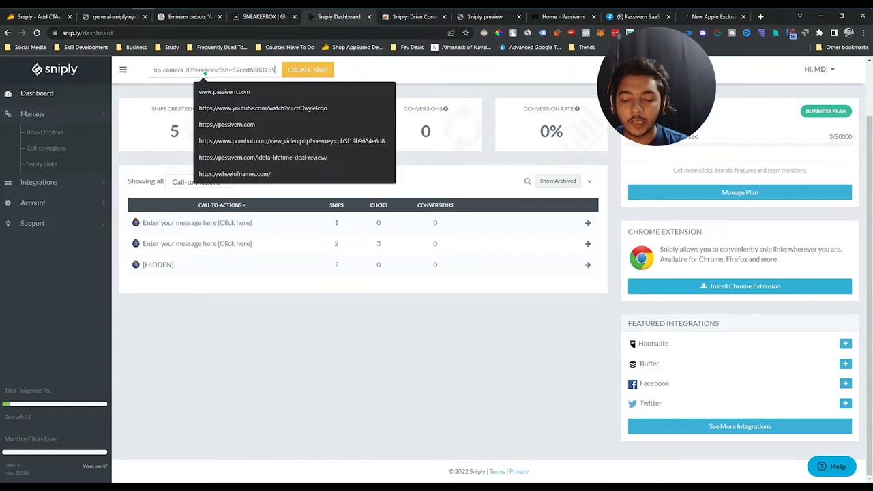
{"action": "left_click", "coordinate": [311, 75]}
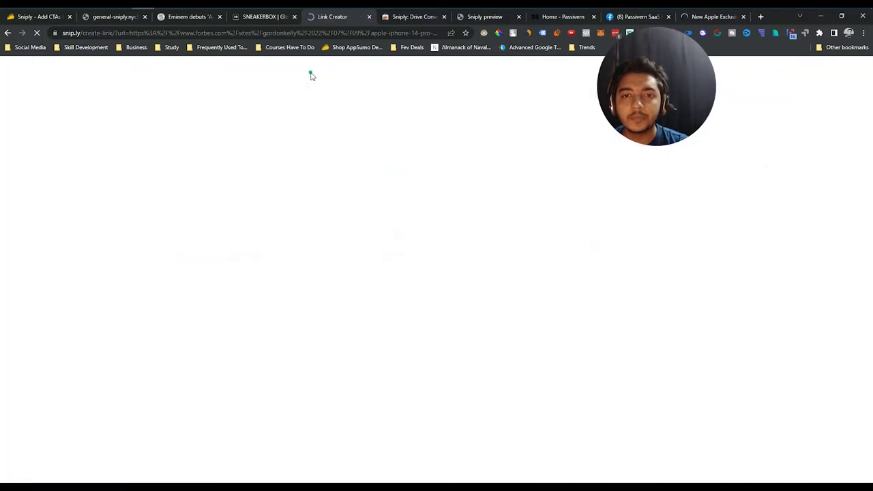
{"action": "left_click", "coordinate": [310, 74]}
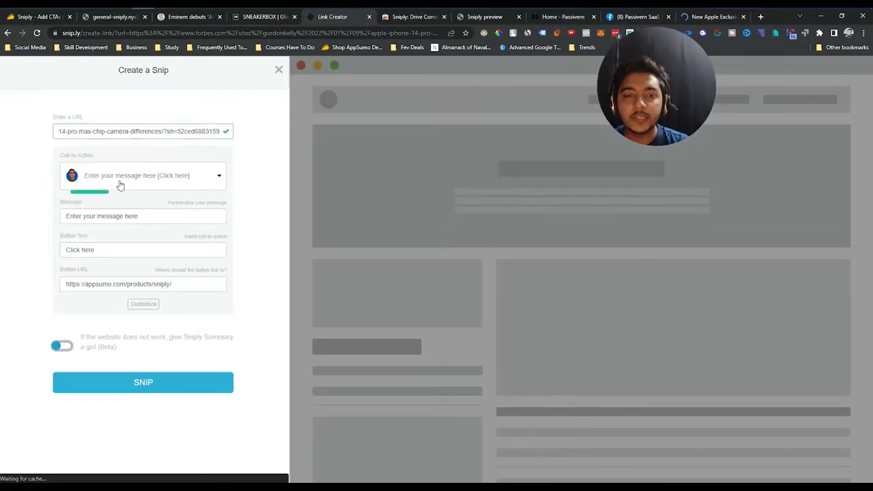
Start a new call-to-action for the Forbes snip and look at the existing brand profile.
{"action": "left_click", "coordinate": [113, 177]}
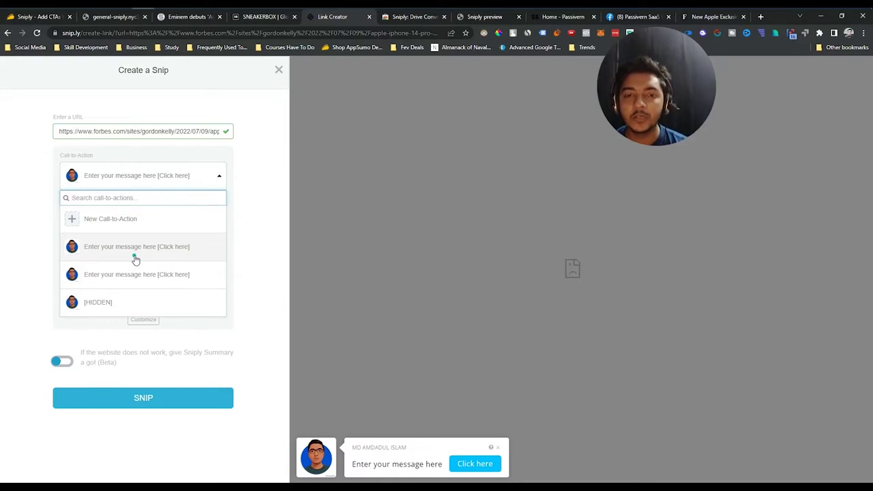
{"action": "left_click", "coordinate": [96, 226]}
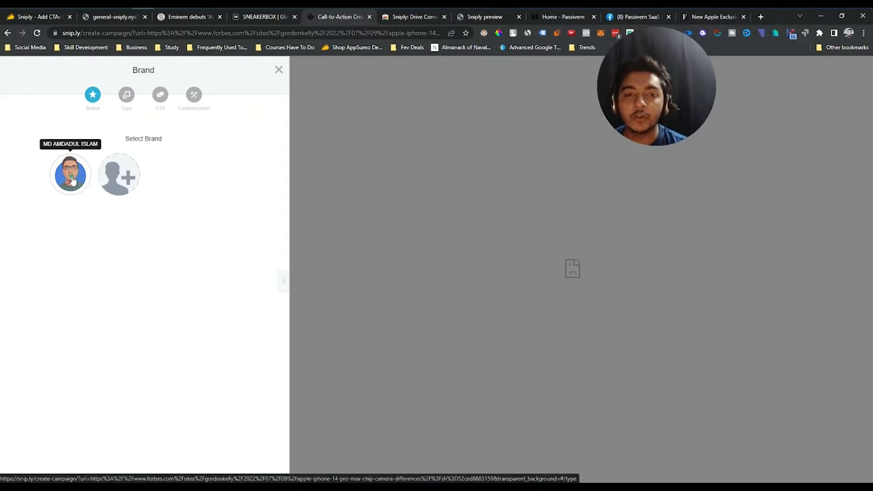
{"action": "left_click", "coordinate": [72, 180]}
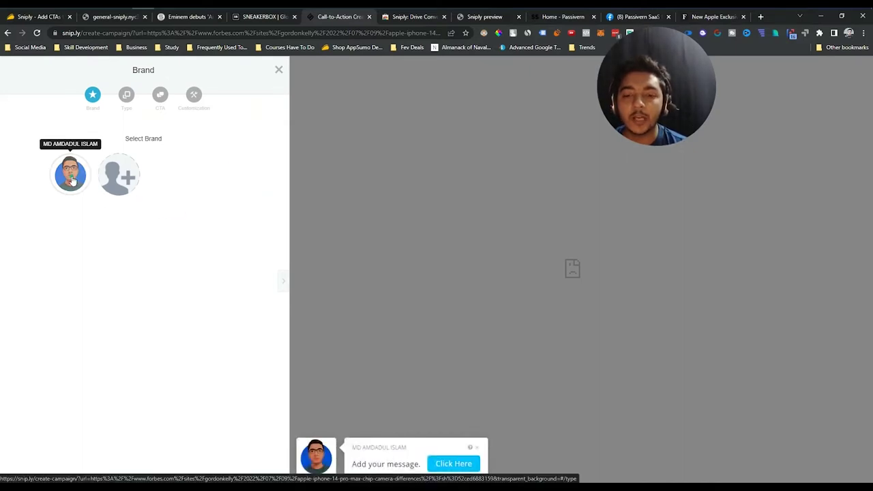
{"action": "left_click", "coordinate": [80, 185]}
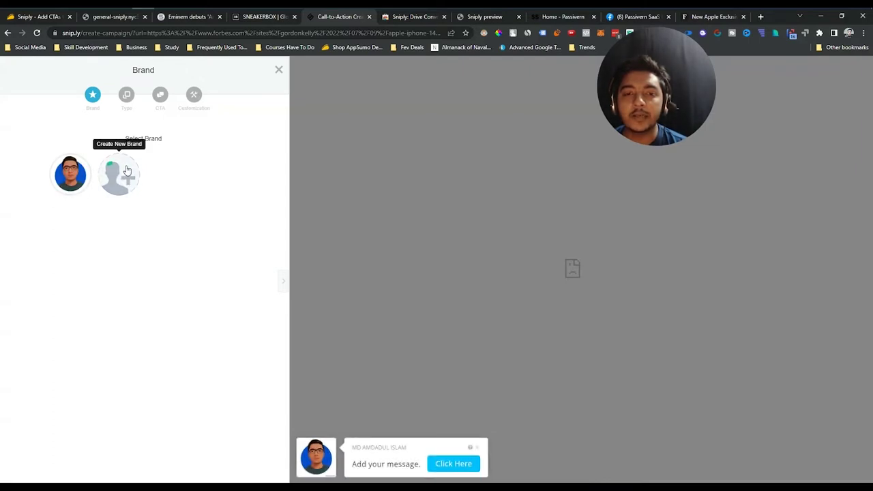
Start a new brand and upload dse.jpg from Downloads as its photo.
{"action": "left_click", "coordinate": [121, 178]}
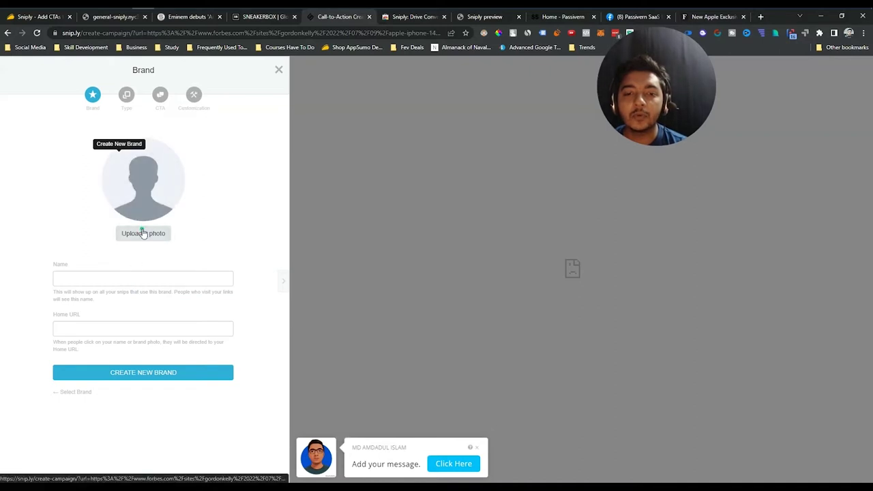
{"action": "left_click", "coordinate": [144, 232]}
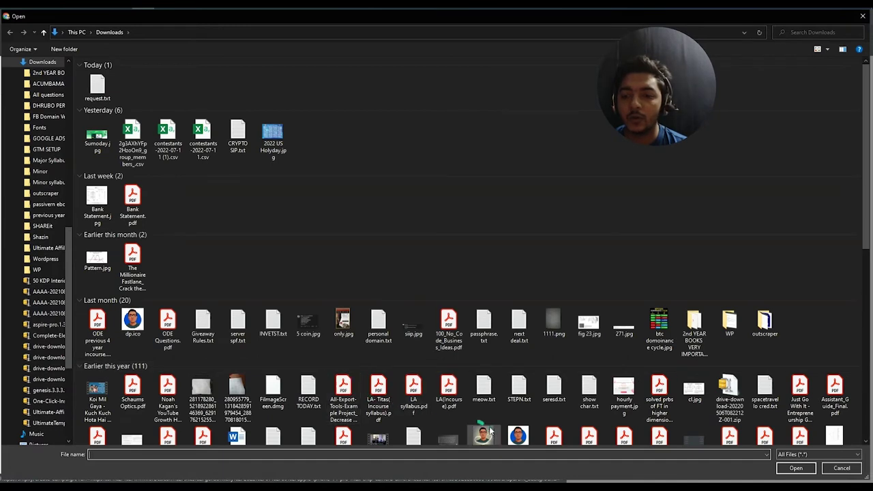
{"action": "left_click", "coordinate": [483, 435]}
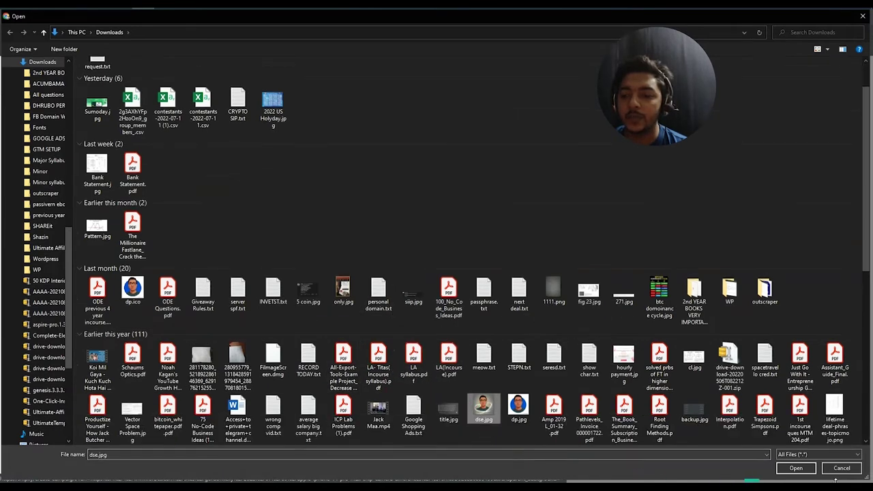
{"action": "left_click", "coordinate": [795, 468]}
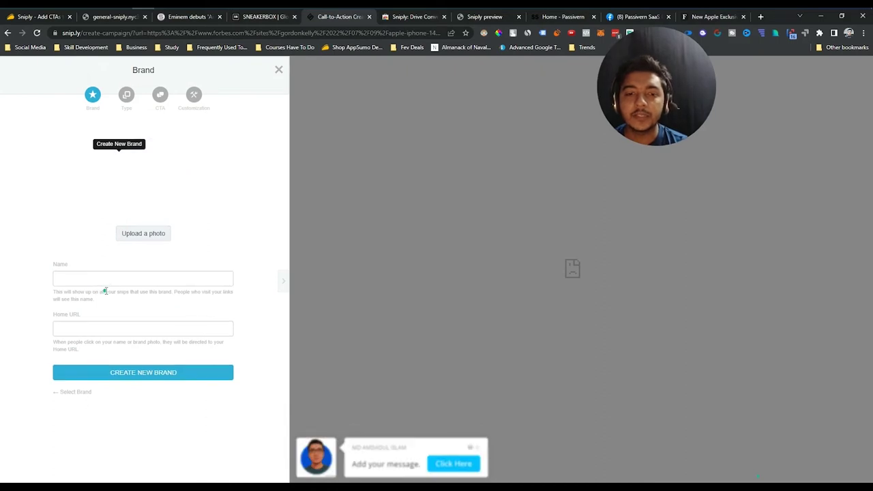
{"action": "left_click", "coordinate": [108, 277]}
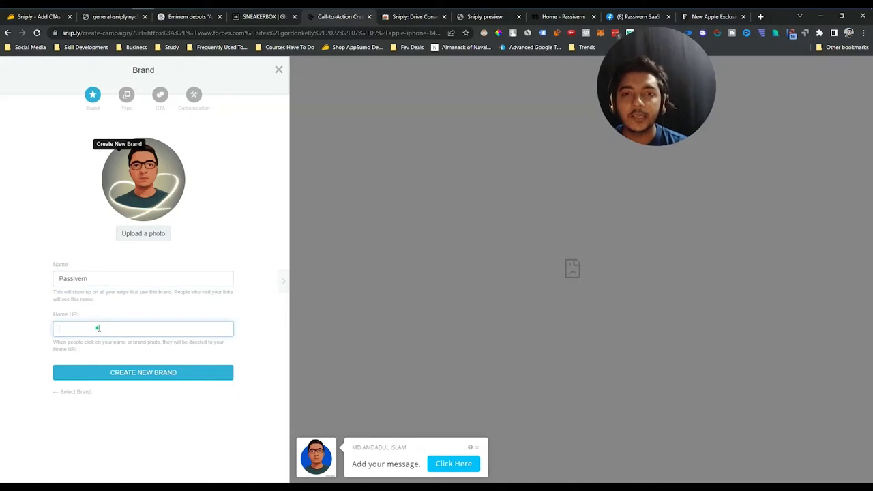
{"action": "left_click", "coordinate": [39, 17]}
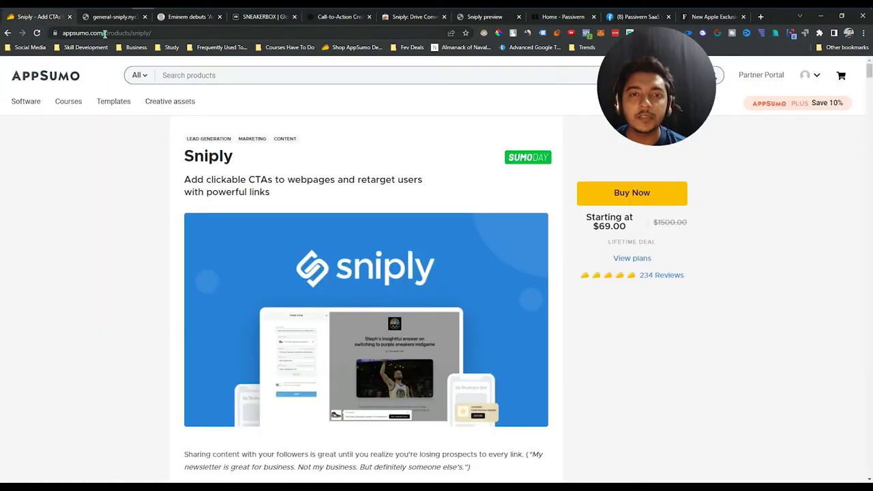
{"action": "left_click", "coordinate": [106, 33]}
{"action": "key", "text": "ctrl+c"}
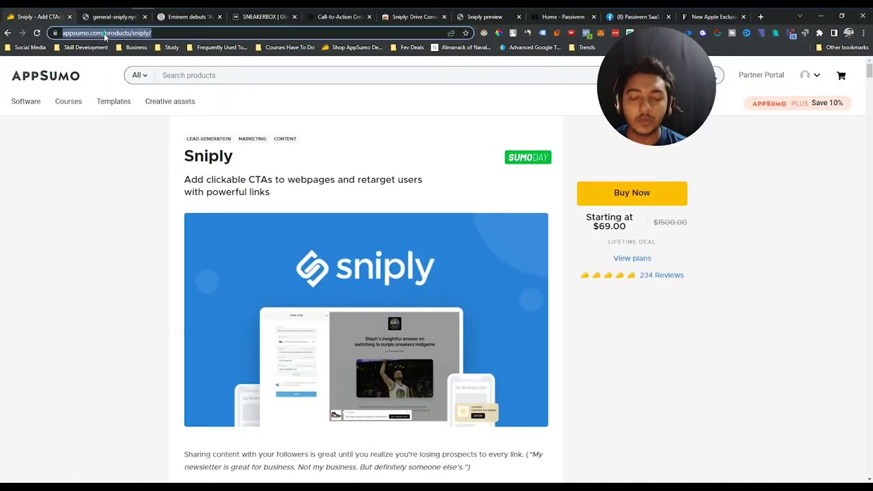
{"action": "left_click", "coordinate": [358, 19]}
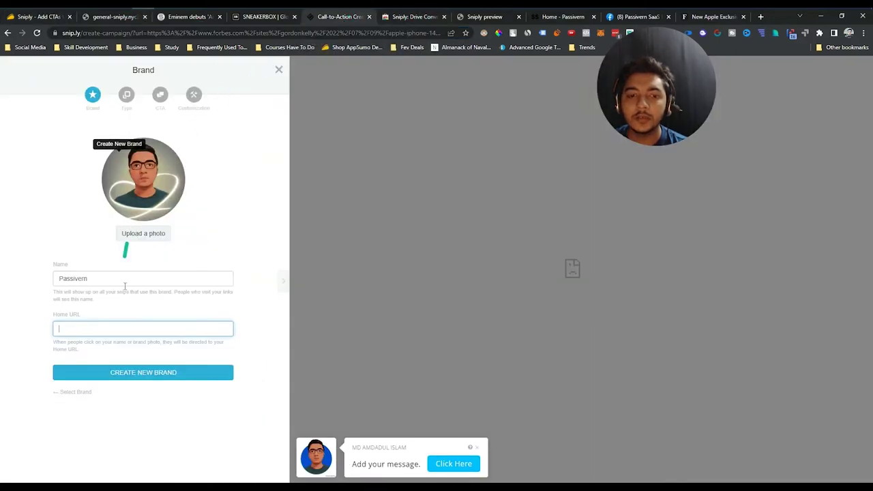
{"action": "key", "text": "ctrl+v"}
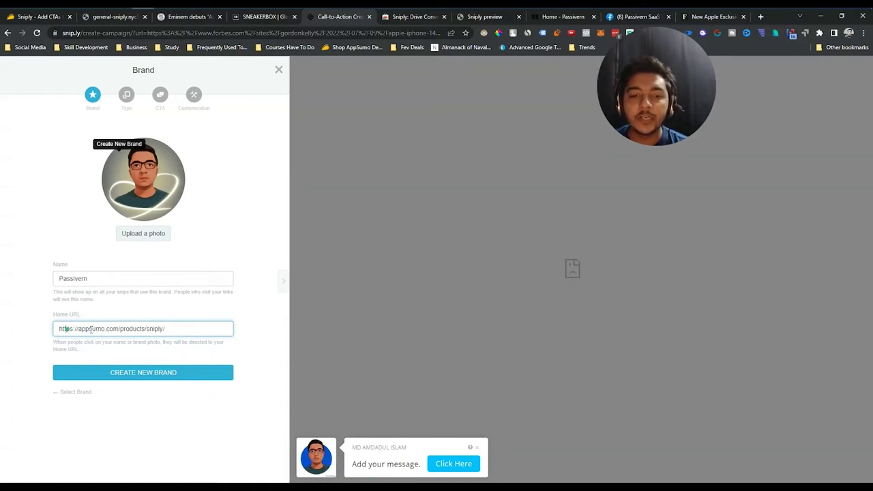
{"action": "left_click_drag", "start_coordinate": [65, 328], "coordinate": [45, 315]}
{"action": "left_click", "coordinate": [176, 318]}
{"action": "left_click", "coordinate": [45, 315]}
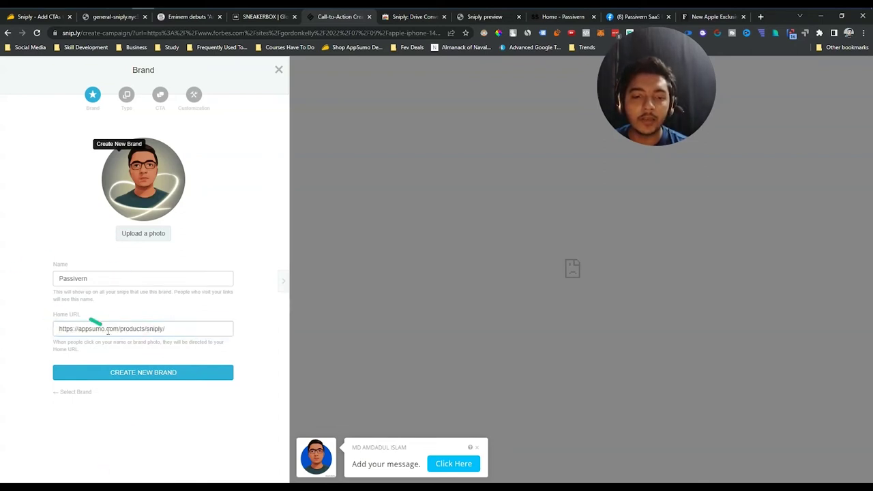
{"action": "left_click", "coordinate": [140, 381]}
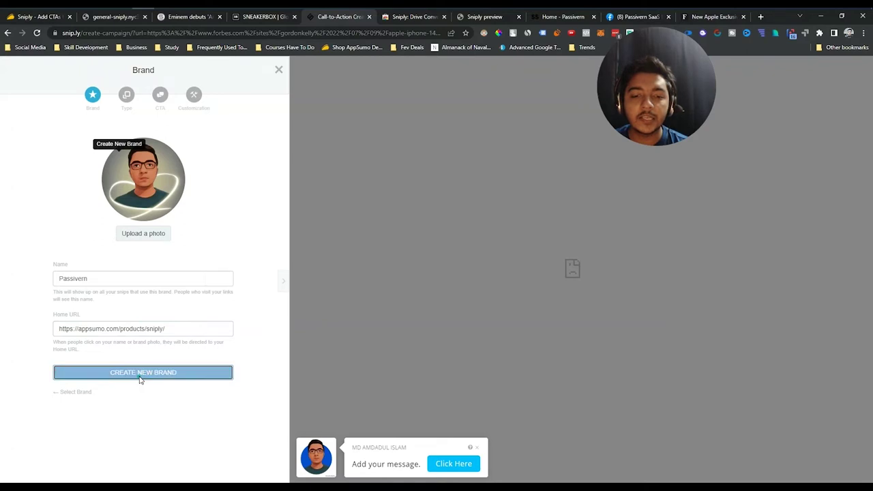
Return to brand selection, pick the original brand with the blue-background photo, and choose the Button call-to-action type.
{"action": "left_click", "coordinate": [89, 98]}
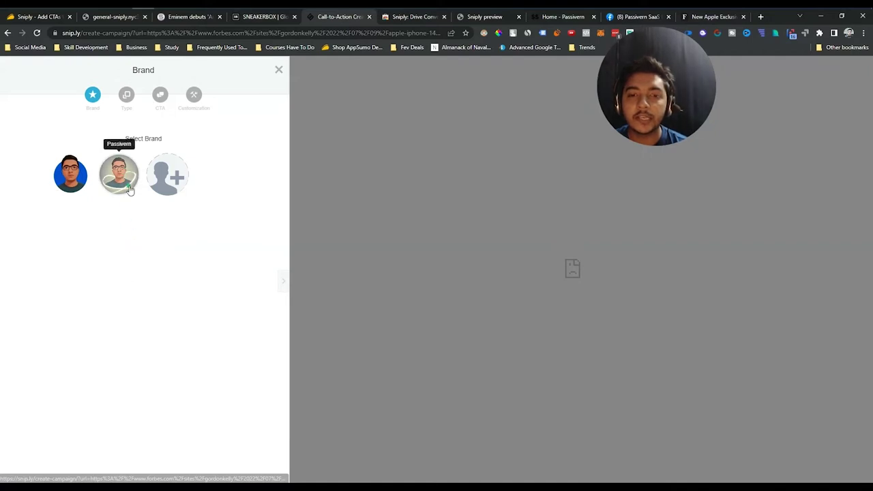
{"action": "left_click", "coordinate": [75, 179]}
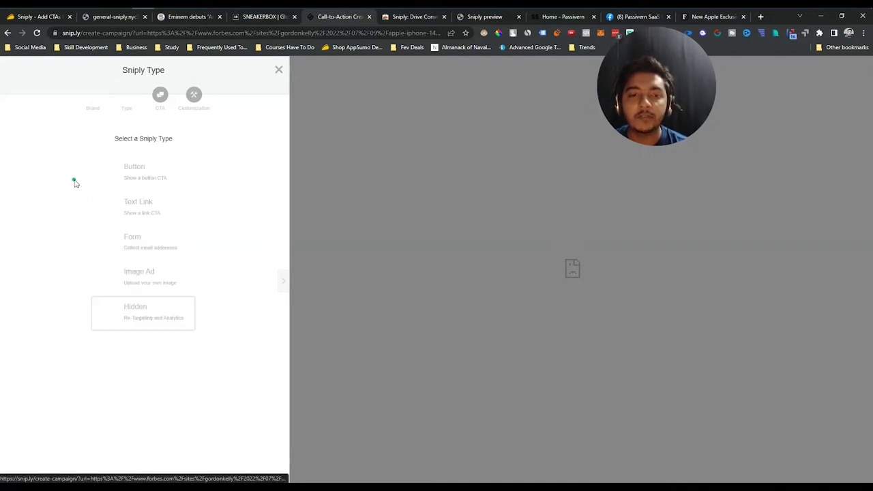
{"action": "left_click", "coordinate": [153, 171]}
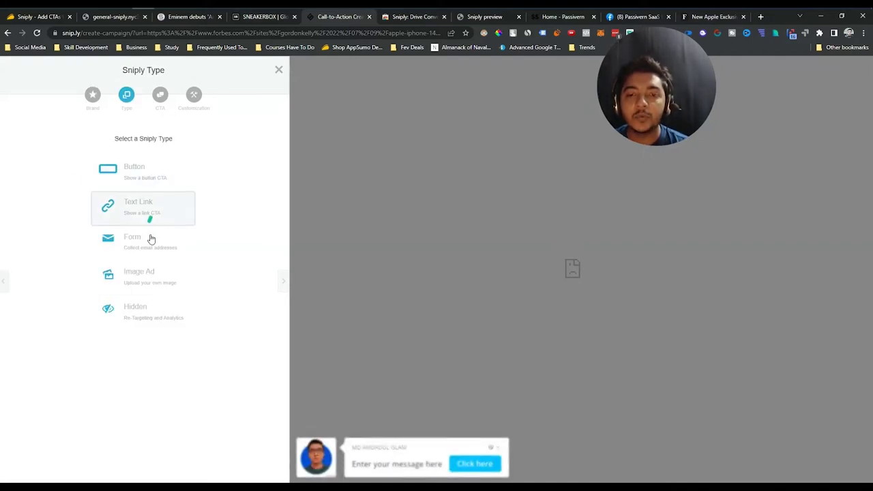
{"action": "left_click", "coordinate": [141, 173]}
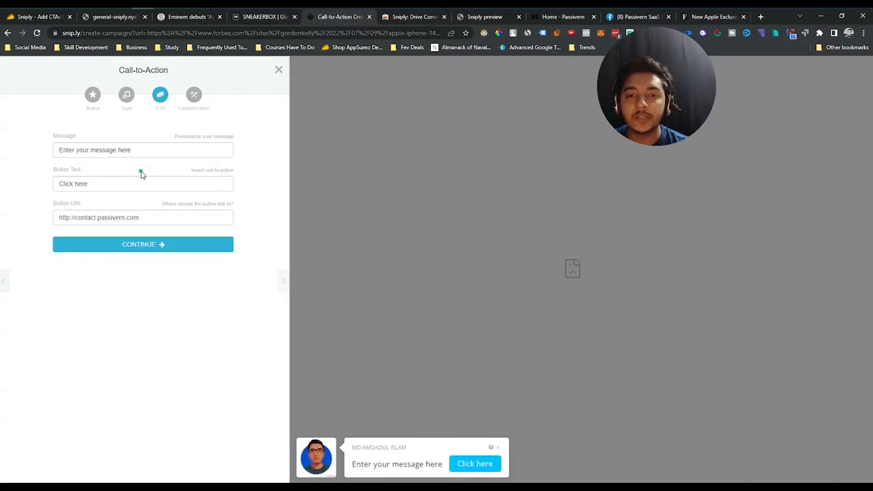
Preview the Text Link, Form and Image Ad call-to-action types one after another.
{"action": "left_click", "coordinate": [126, 95]}
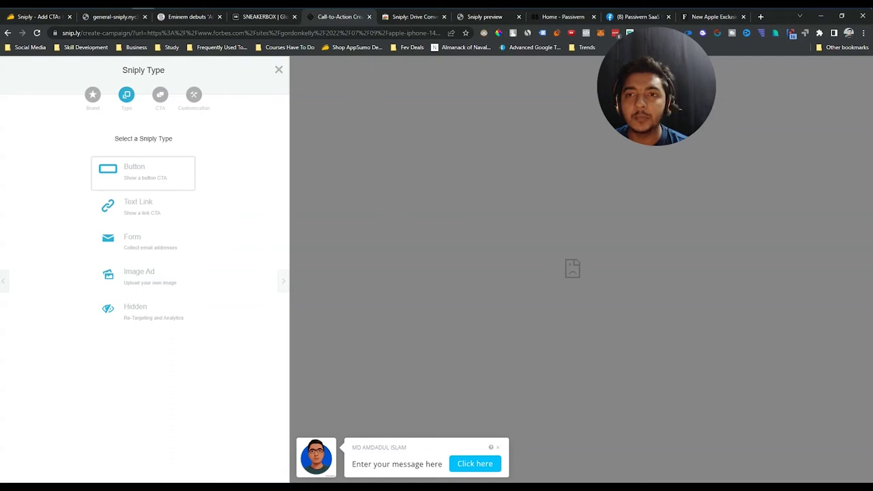
{"action": "left_click", "coordinate": [152, 214]}
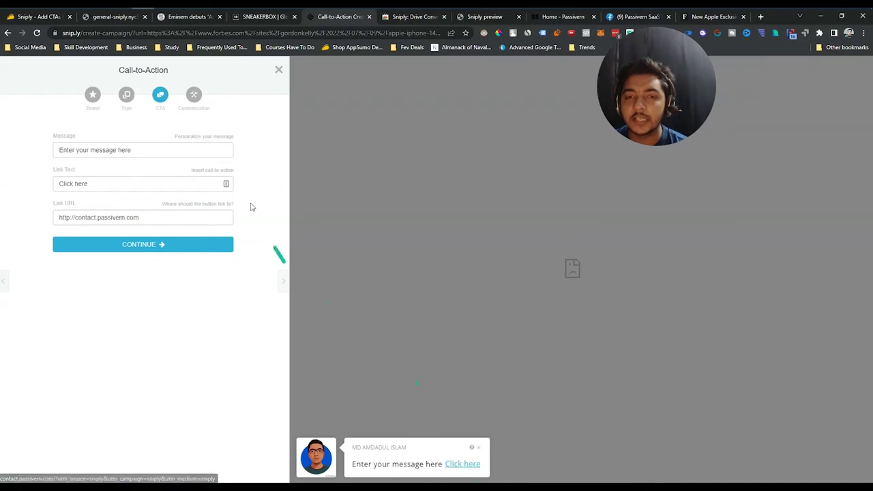
{"action": "left_click", "coordinate": [134, 95]}
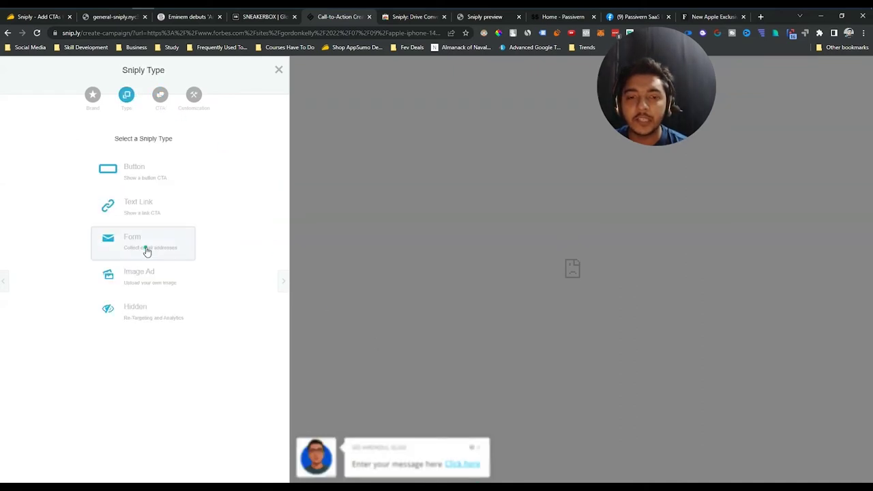
{"action": "left_click", "coordinate": [146, 250]}
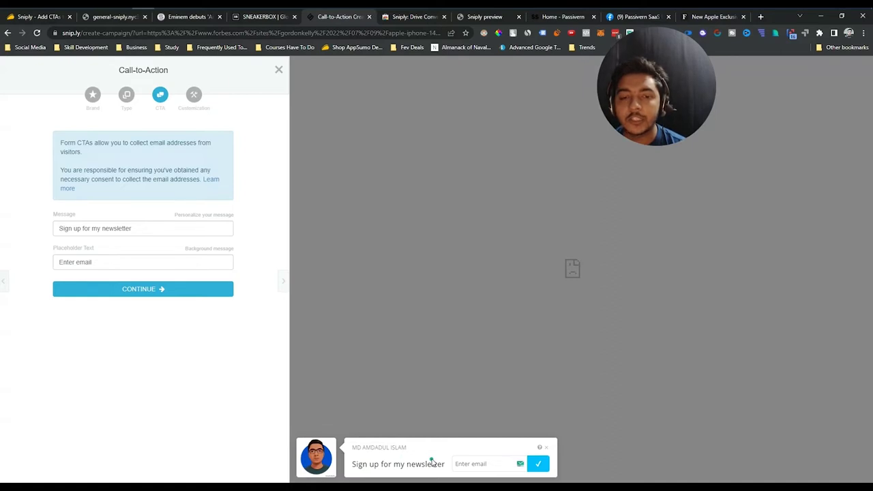
{"action": "left_click", "coordinate": [127, 99]}
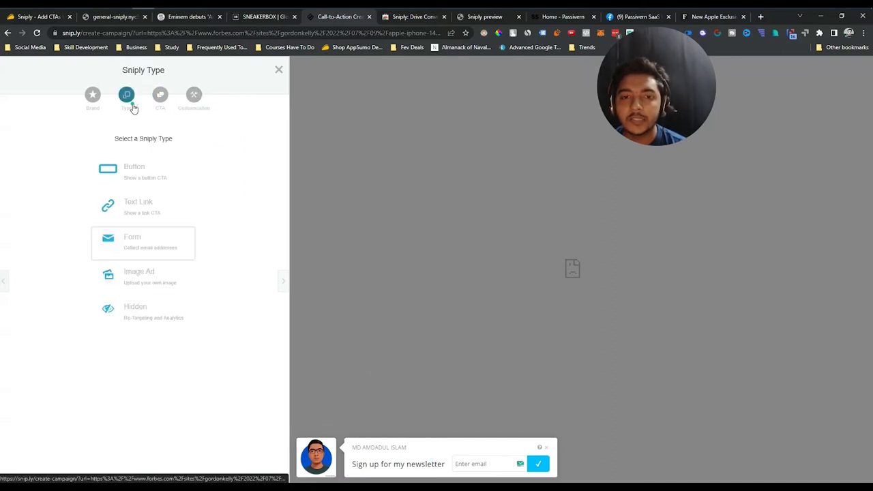
{"action": "left_click", "coordinate": [150, 275]}
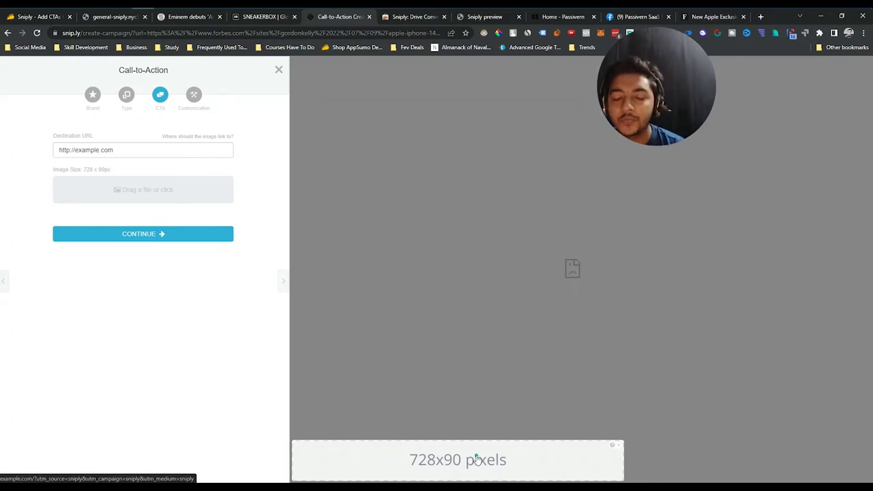
{"action": "left_click", "coordinate": [126, 96]}
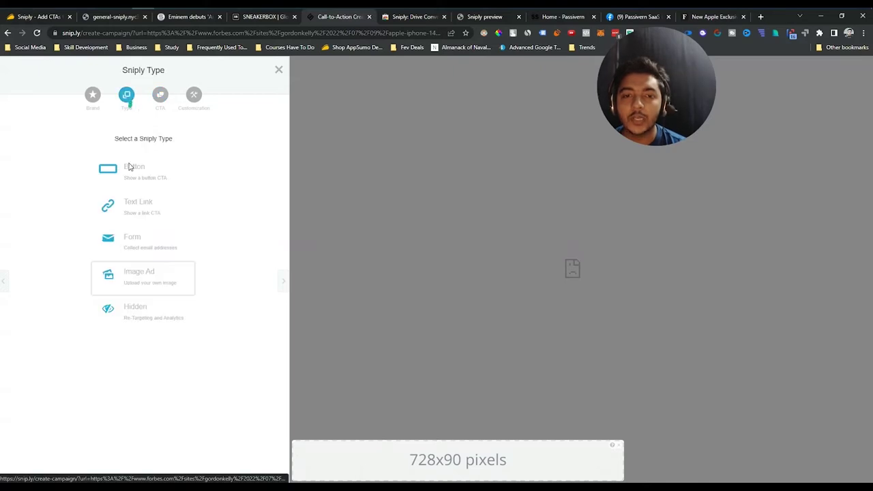
Choose the Hidden type to generate its snip link, and close the finished call-to-action.
{"action": "left_click", "coordinate": [141, 325]}
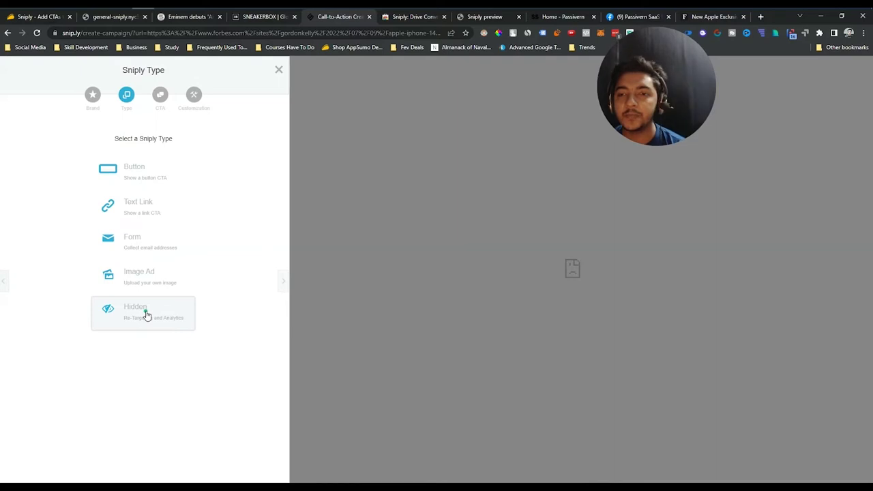
{"action": "left_click", "coordinate": [145, 315]}
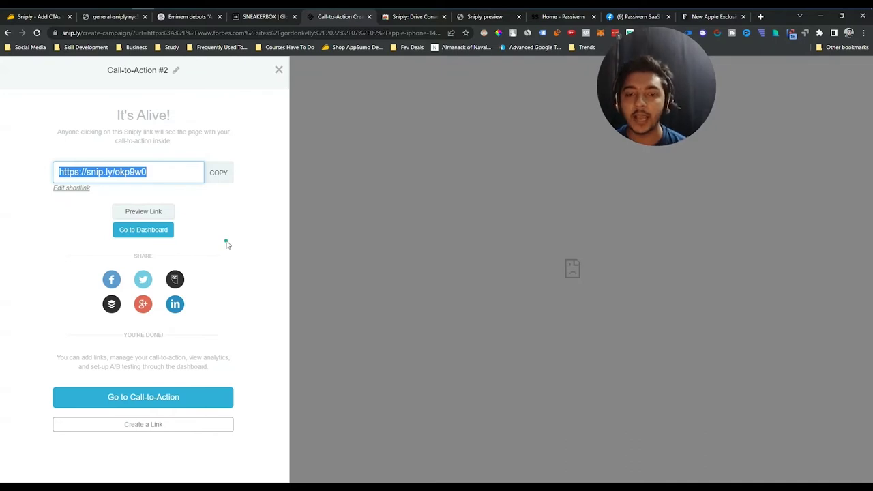
{"action": "left_click", "coordinate": [278, 69]}
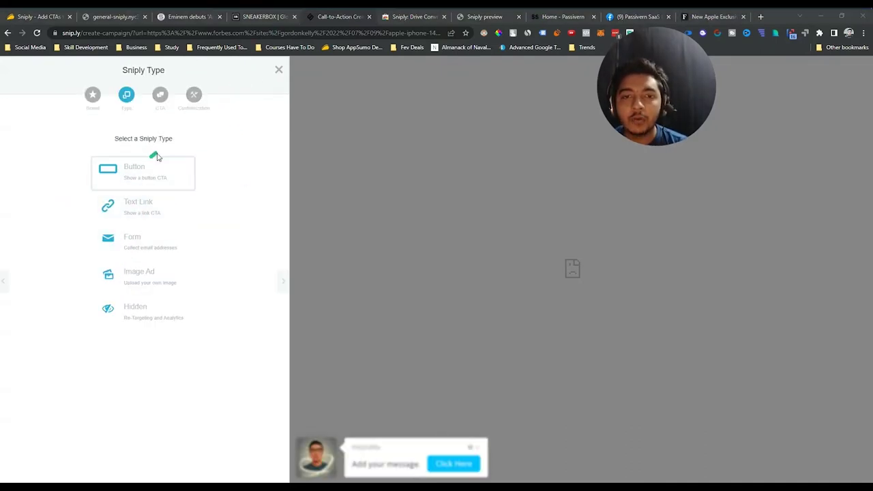
Choose the Button type for the Passivern brand and go over the message, button text and button URL fields.
{"action": "left_click", "coordinate": [145, 172]}
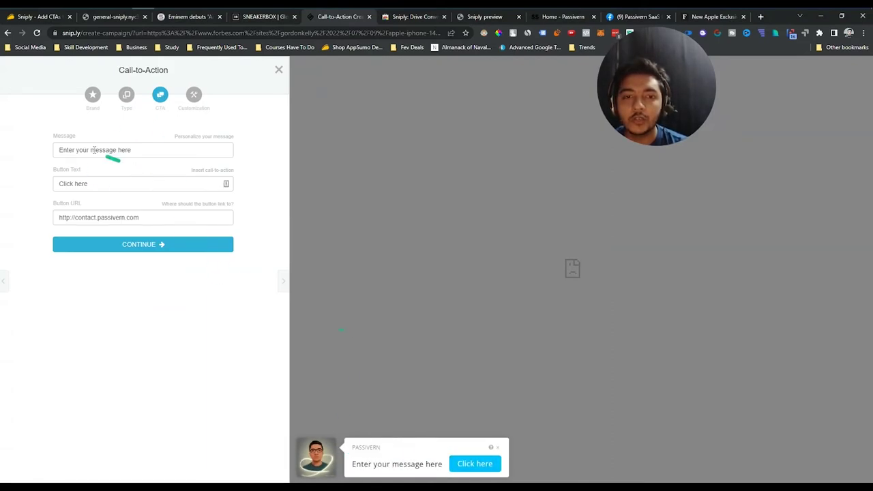
{"action": "left_click_drag", "start_coordinate": [64, 151], "coordinate": [152, 150]}
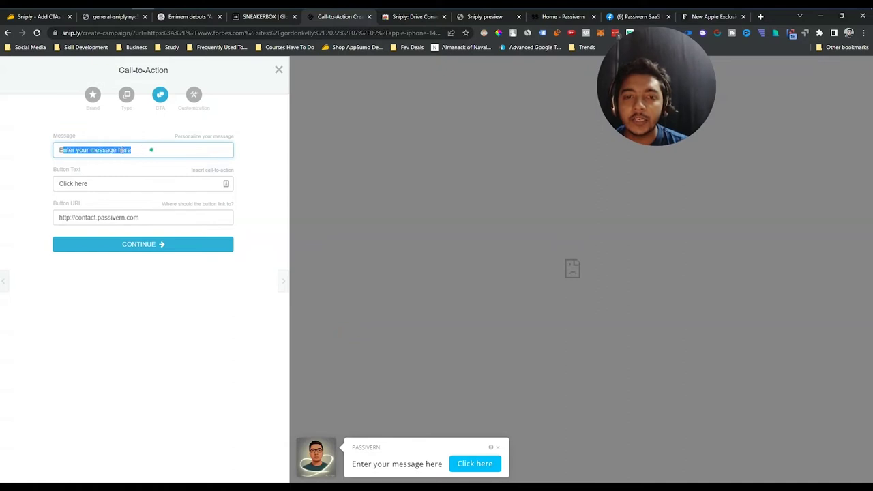
{"action": "left_click", "coordinate": [75, 184]}
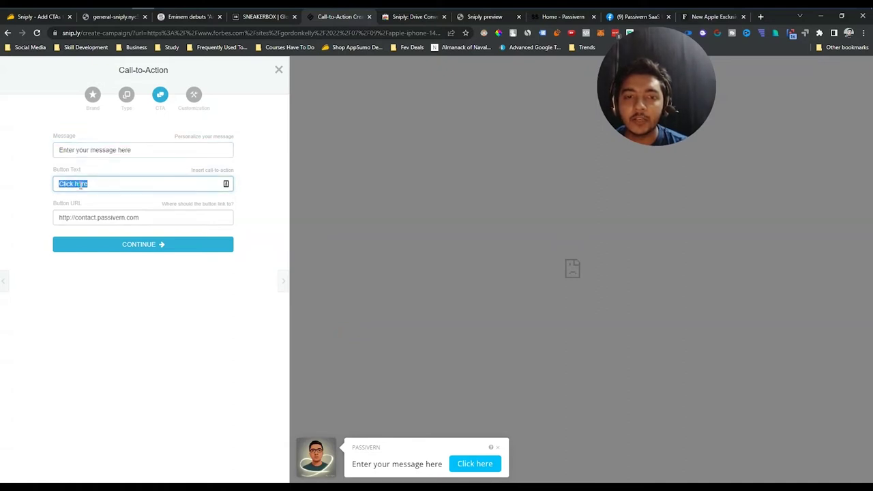
{"action": "triple_click", "coordinate": [94, 216]}
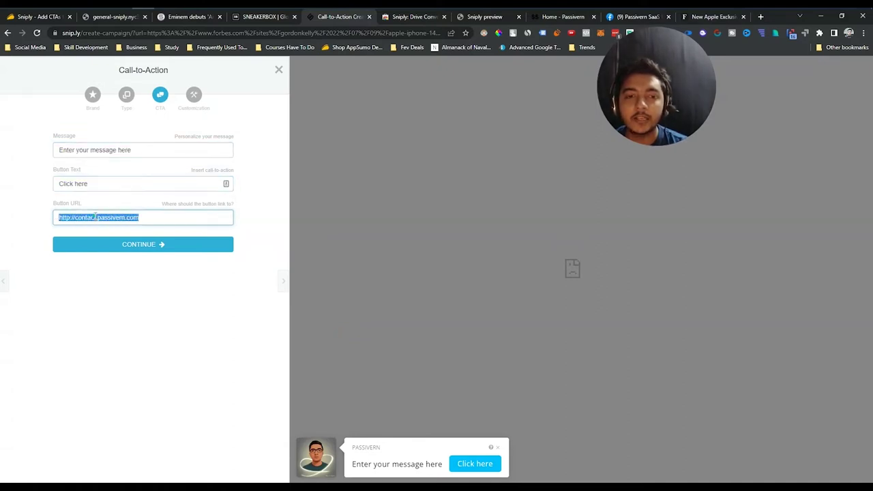
{"action": "left_click", "coordinate": [70, 215]}
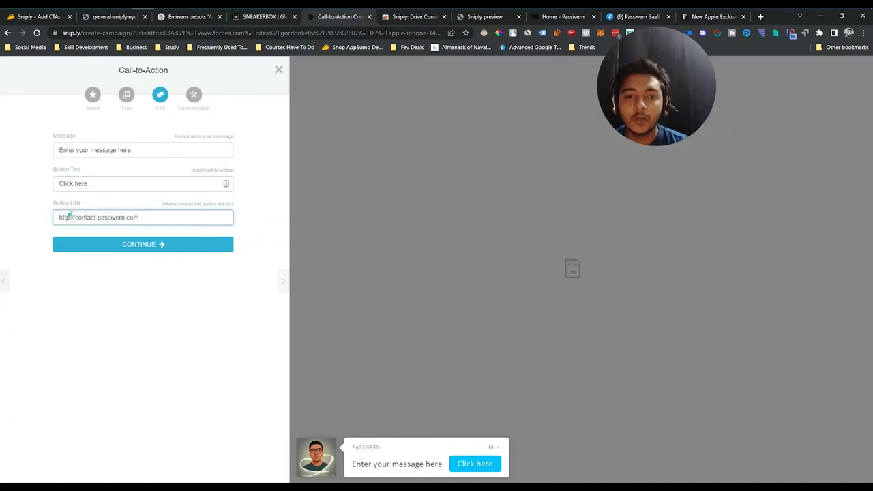
{"action": "triple_click", "coordinate": [129, 220]}
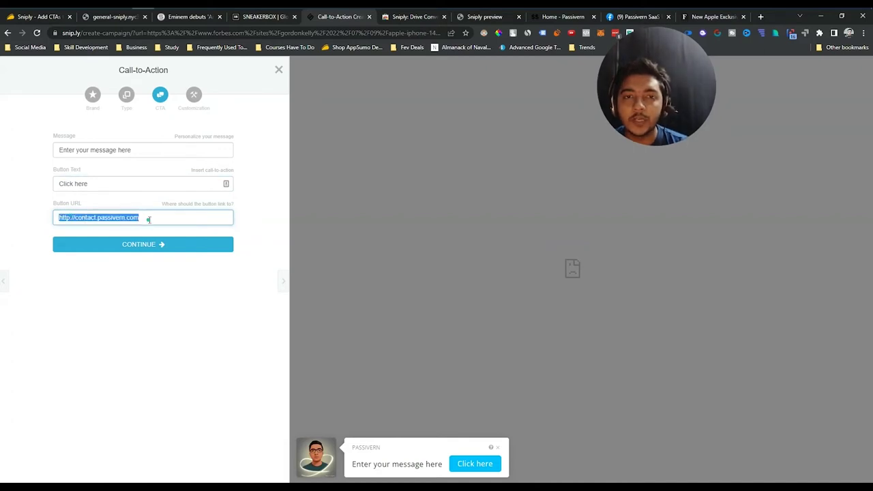
{"action": "left_click", "coordinate": [39, 14]}
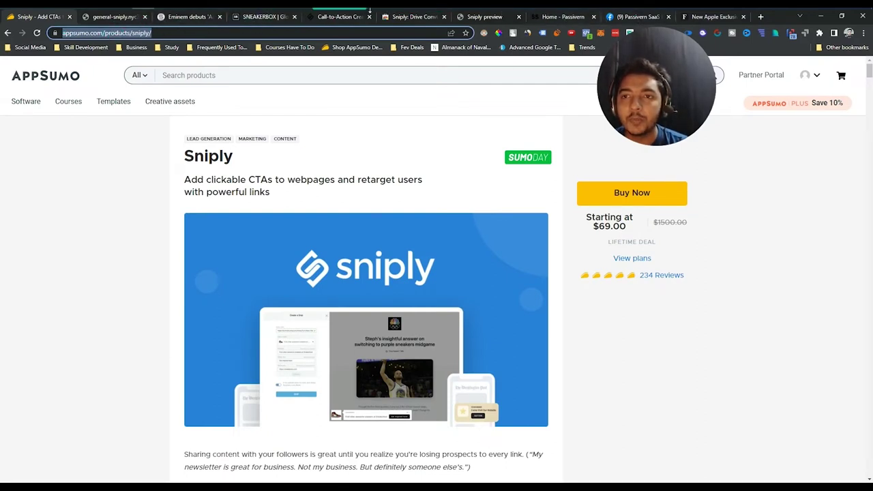
{"action": "left_click", "coordinate": [497, 17]}
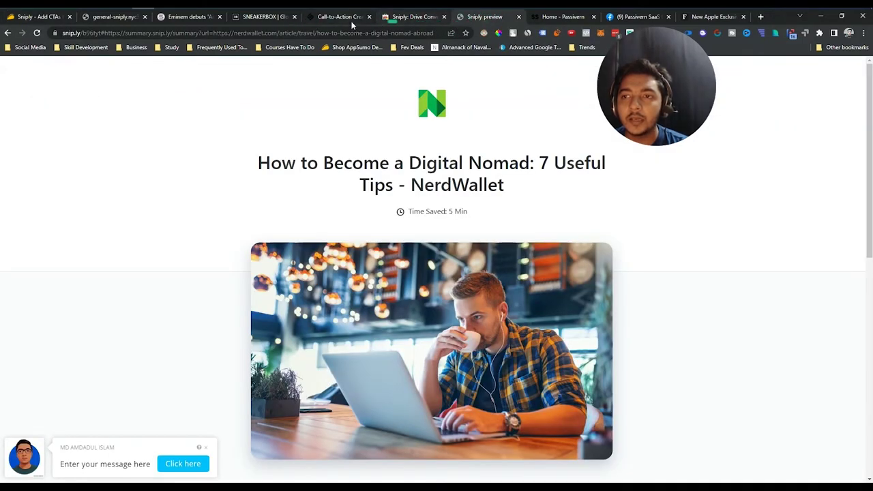
{"action": "left_click", "coordinate": [328, 18]}
{"action": "type", "text": "https://appsumo.com/products/sniply/"}
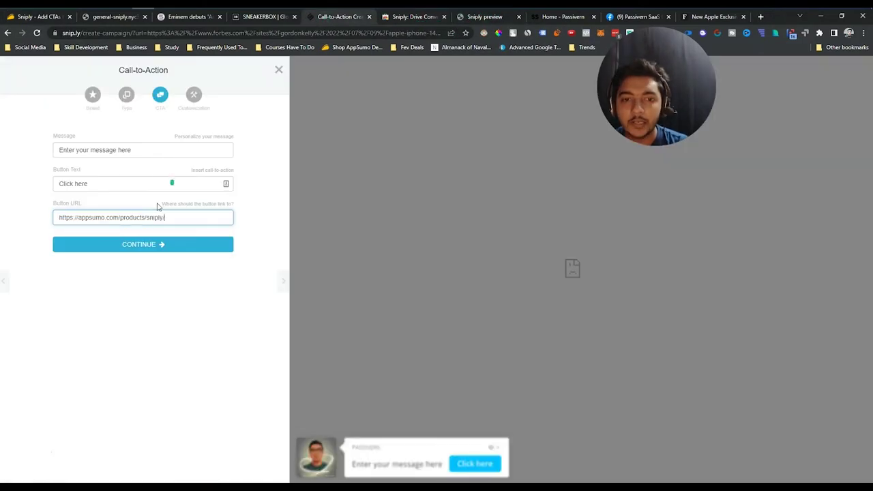
{"action": "left_click", "coordinate": [163, 247]}
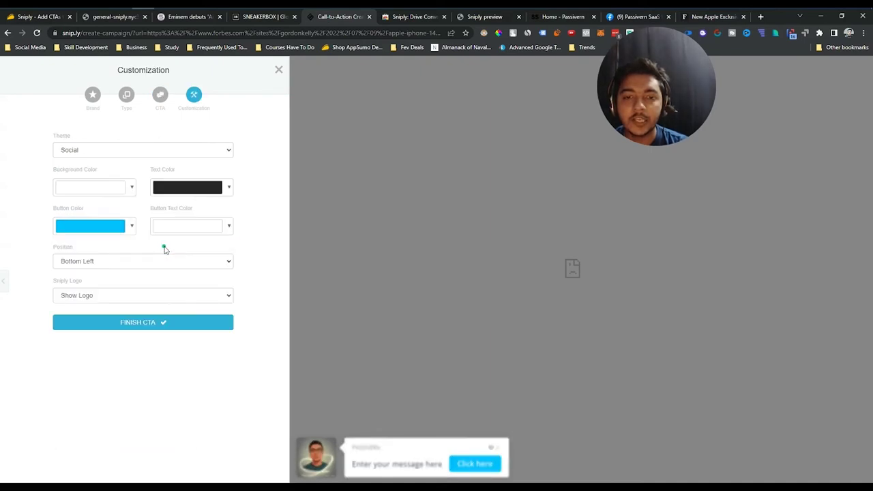
Preview the Full Width and Candy themes for the call-to-action, and set the theme to Bean.
{"action": "left_click", "coordinate": [95, 152]}
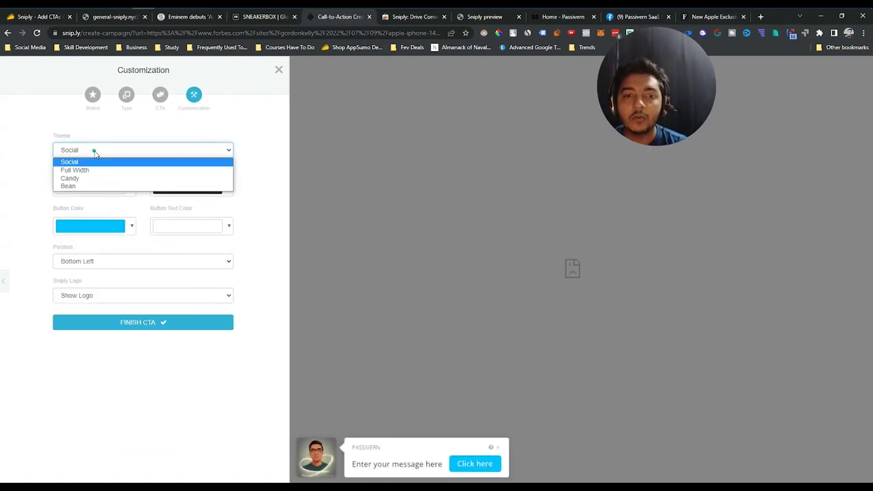
{"action": "left_click", "coordinate": [71, 170]}
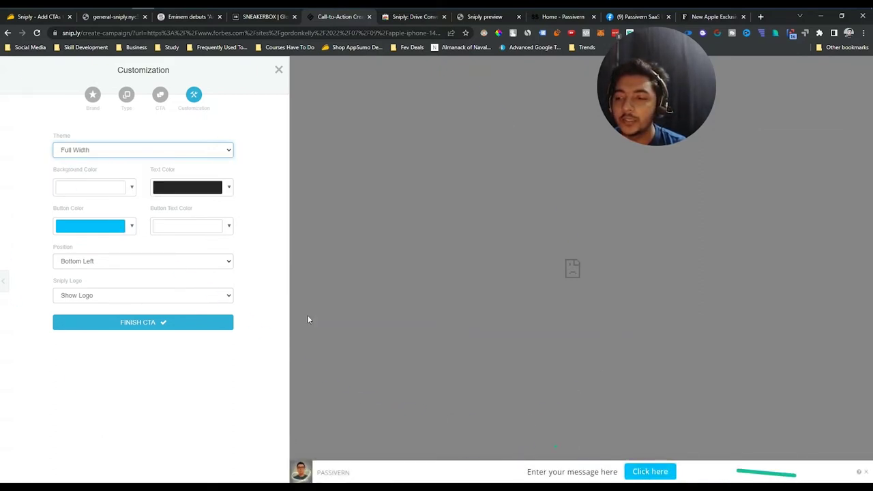
{"action": "left_click", "coordinate": [104, 154]}
{"action": "left_click", "coordinate": [96, 179]}
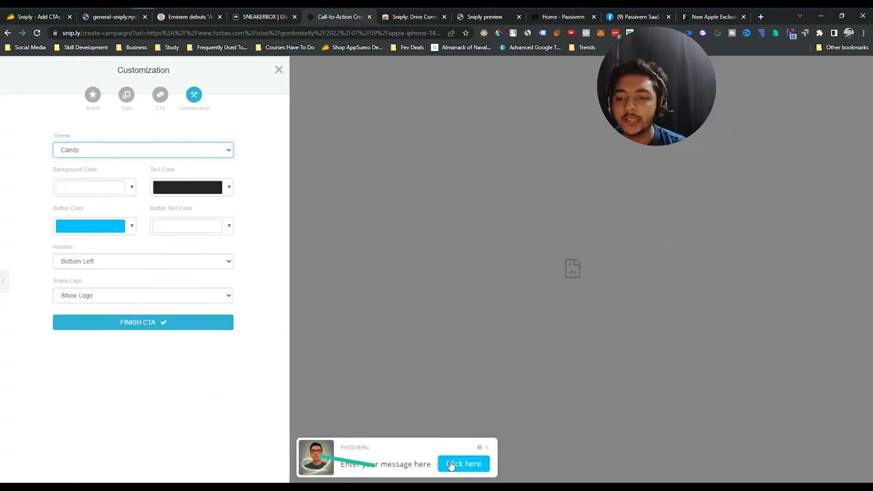
{"action": "left_click", "coordinate": [103, 149]}
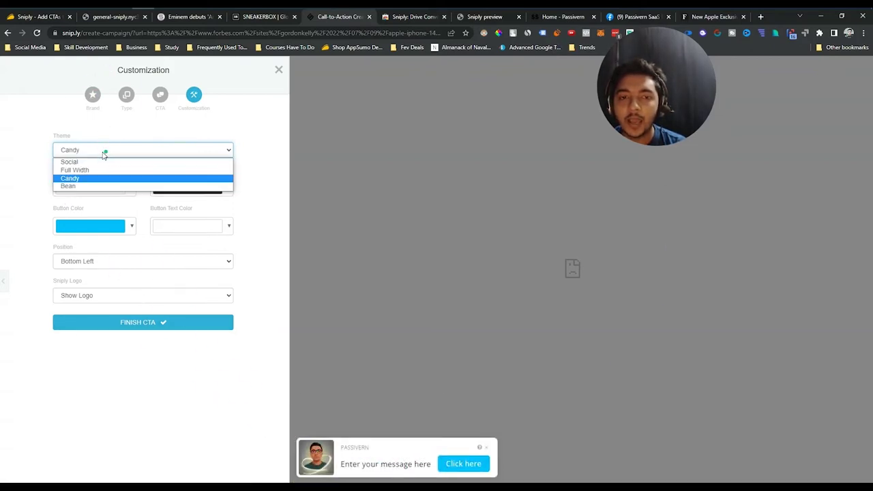
{"action": "left_click", "coordinate": [82, 185]}
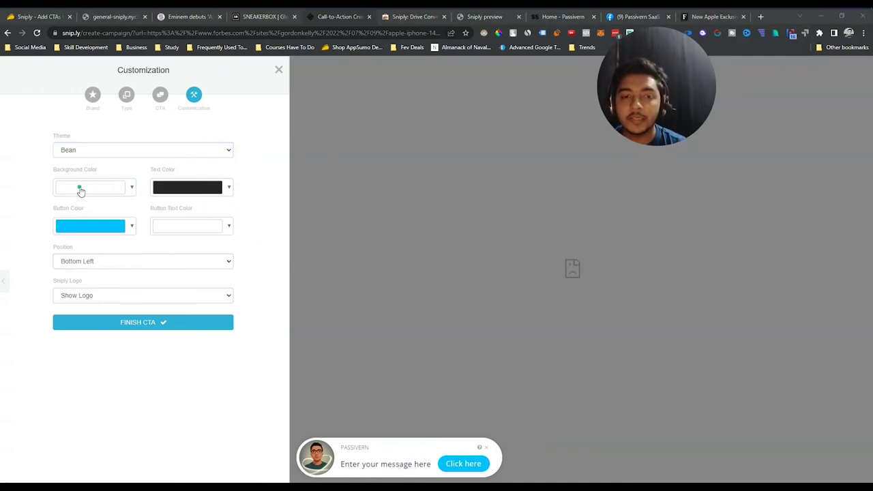
Check the Sniply Logo options, keep Show Logo, and finish the call-to-action to generate its snip link.
{"action": "left_click", "coordinate": [90, 296]}
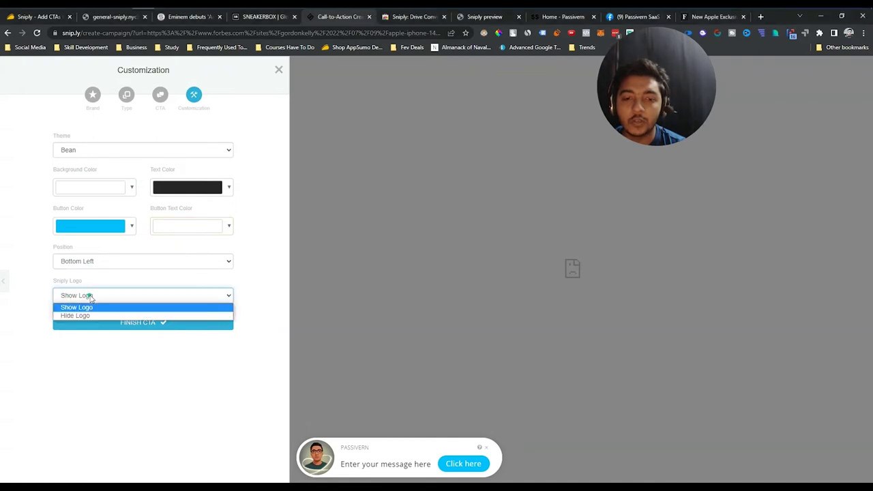
{"action": "left_click", "coordinate": [88, 295]}
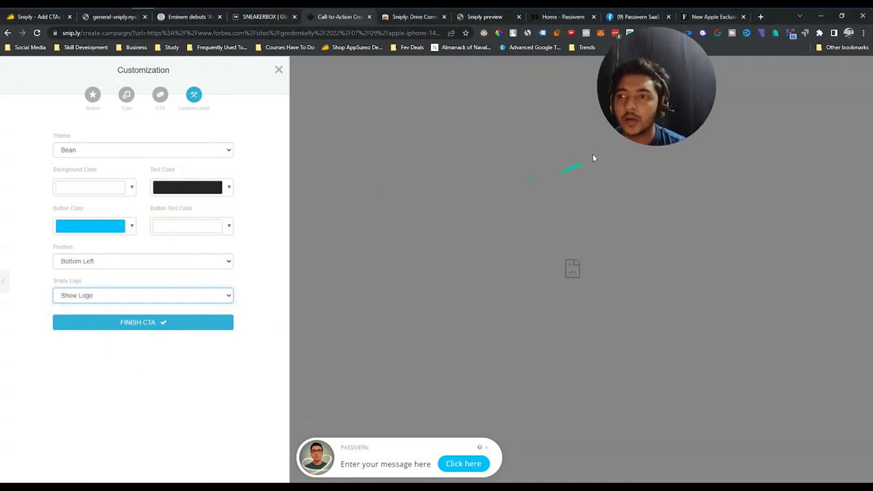
{"action": "left_click_drag", "start_coordinate": [645, 109], "coordinate": [718, 385]}
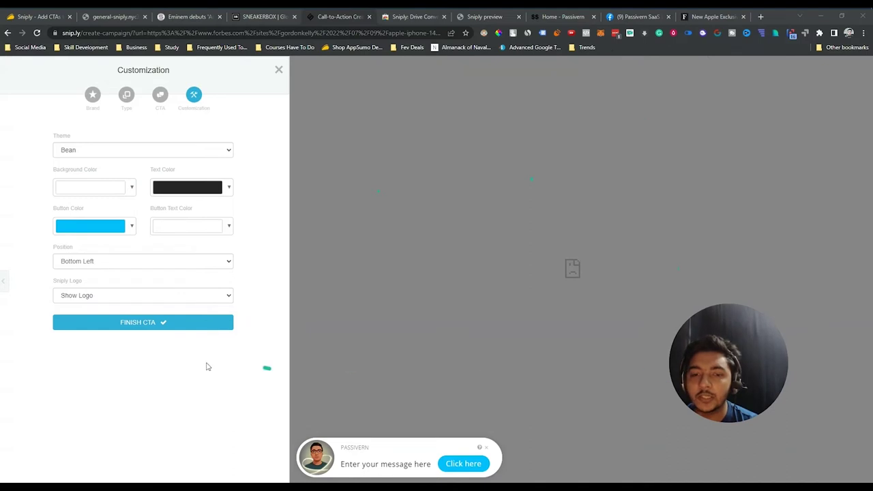
{"action": "left_click", "coordinate": [168, 326]}
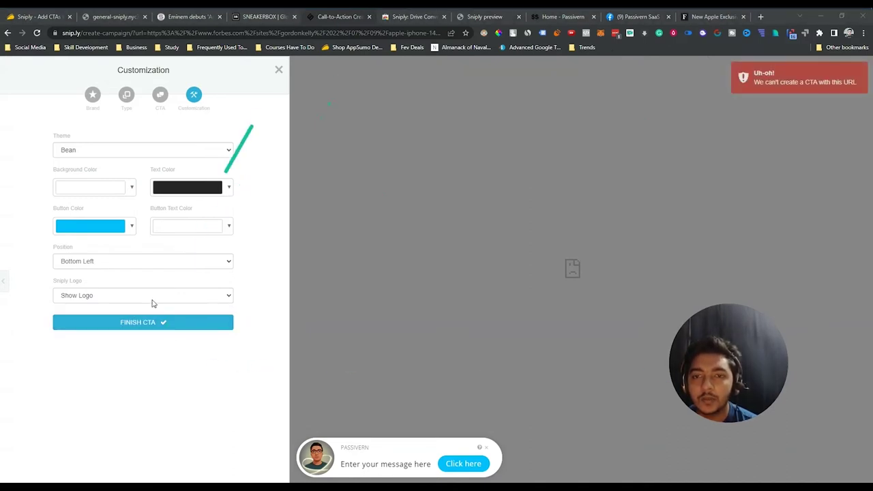
{"action": "left_click", "coordinate": [152, 330]}
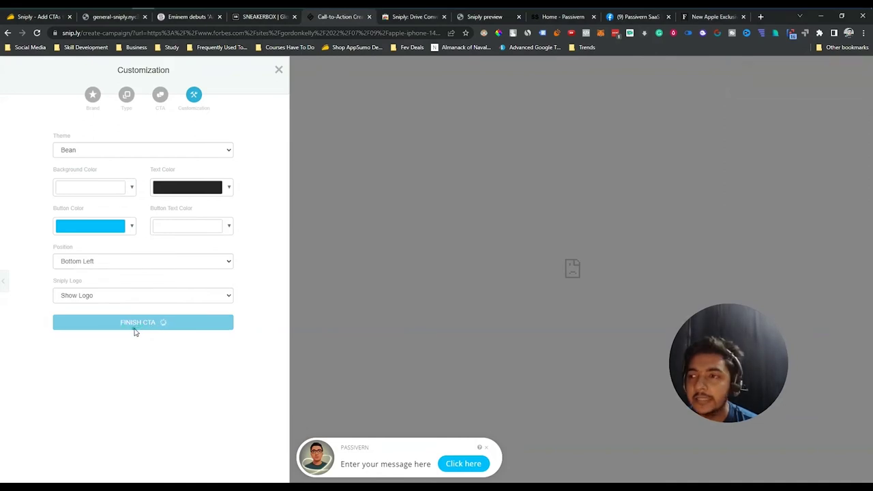
{"action": "left_click", "coordinate": [152, 333]}
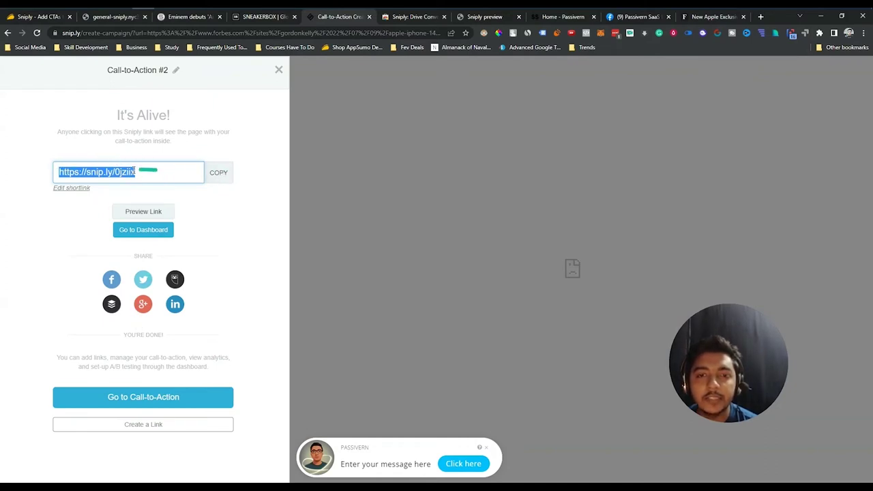
Copy the generated snip.ly link of the finished call-to-action.
{"action": "left_click", "coordinate": [216, 174]}
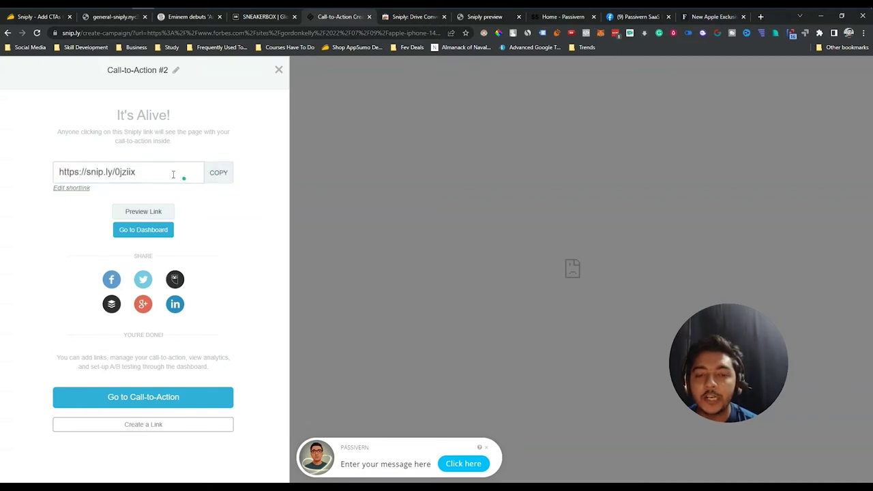
{"action": "left_click", "coordinate": [98, 171]}
{"action": "right_click", "coordinate": [98, 171]}
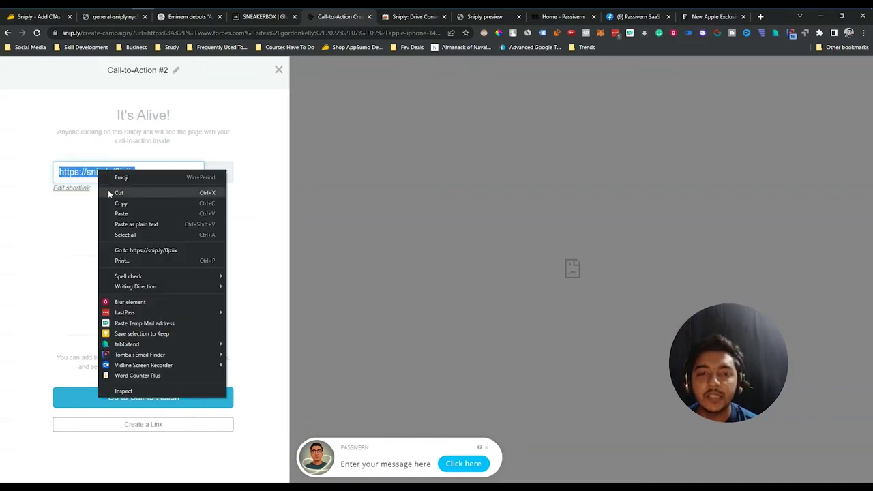
{"action": "left_click", "coordinate": [130, 204]}
{"action": "left_click", "coordinate": [148, 134]}
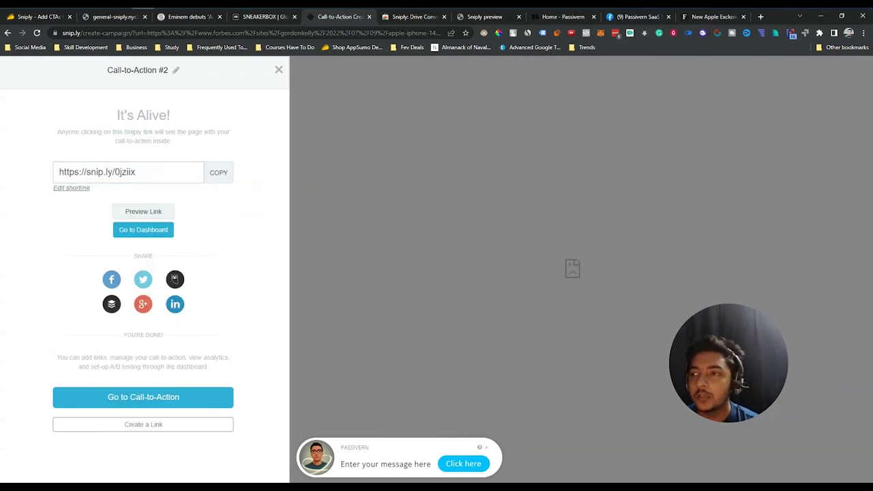
Open the copied snip link in a new incognito window.
{"action": "left_click", "coordinate": [865, 33]}
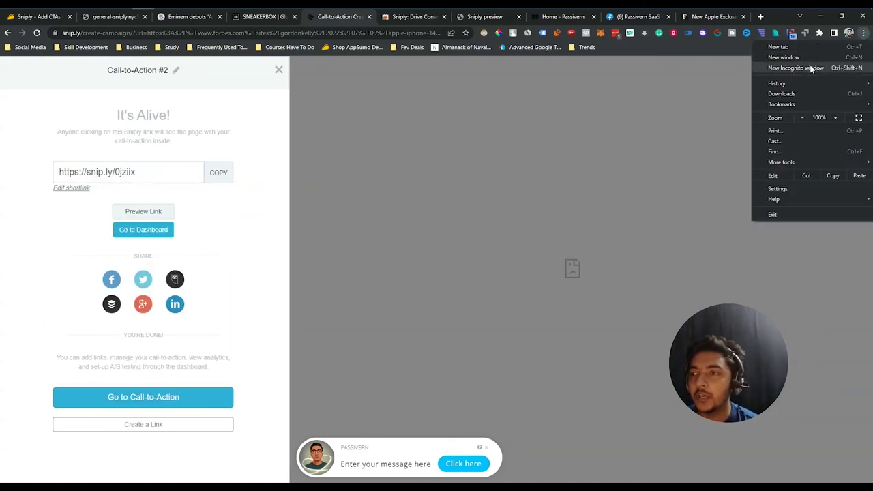
{"action": "left_click", "coordinate": [811, 68]}
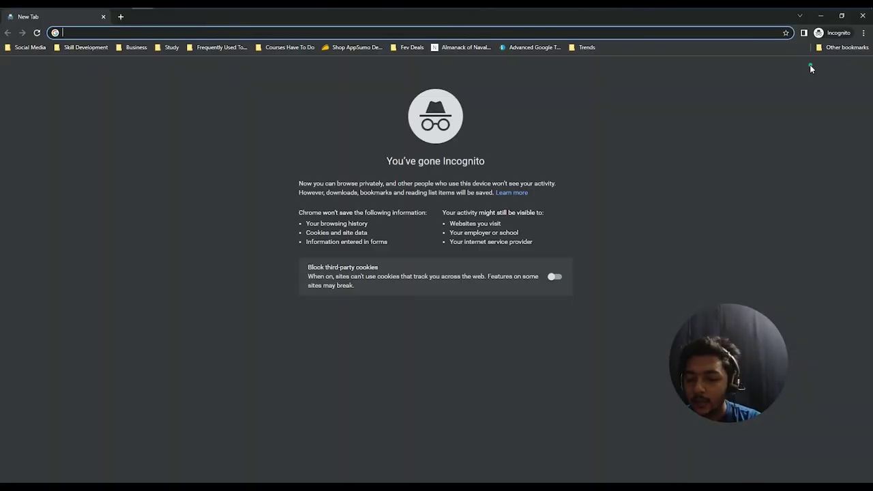
{"action": "key", "text": "ctrl+v"}
{"action": "key", "text": "Return"}
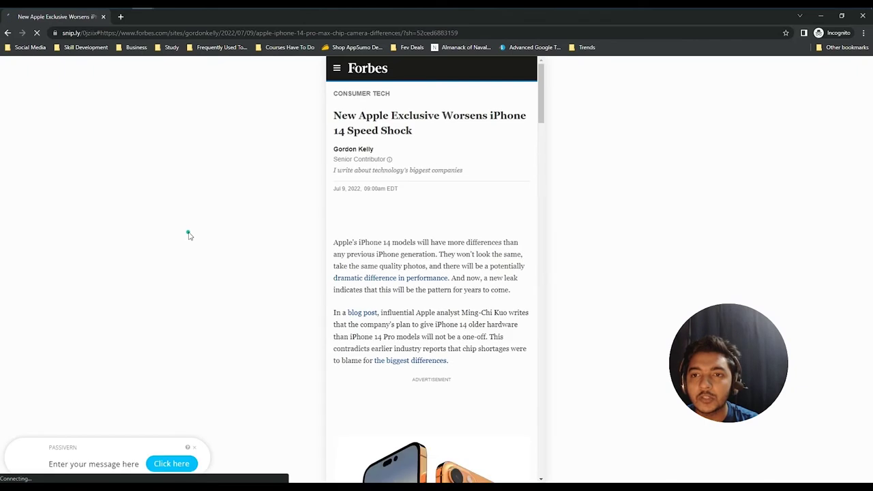
Look through the Forbes iPhone article behind the snip link, dismissing the Forbes subscription notice.
{"action": "scroll", "coordinate": [489, 253], "scroll_direction": "down", "scroll_amount": 2}
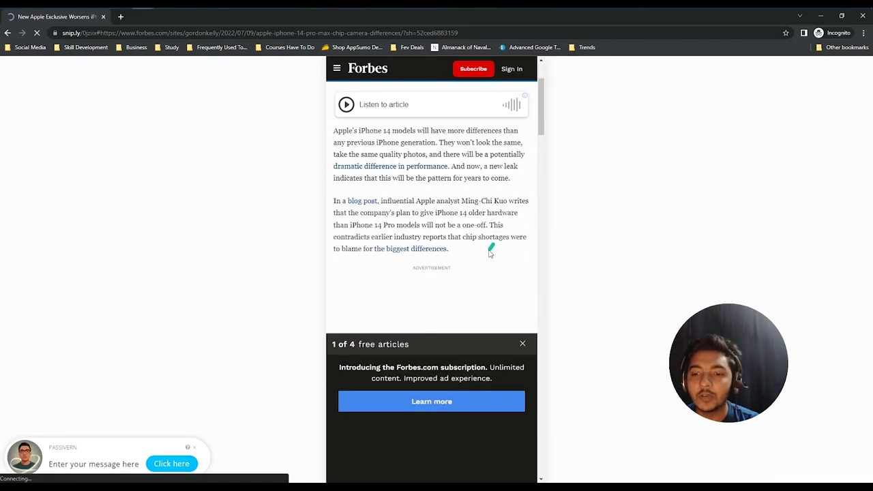
{"action": "scroll", "coordinate": [457, 266], "scroll_direction": "down", "scroll_amount": 3}
{"action": "left_click", "coordinate": [522, 343]}
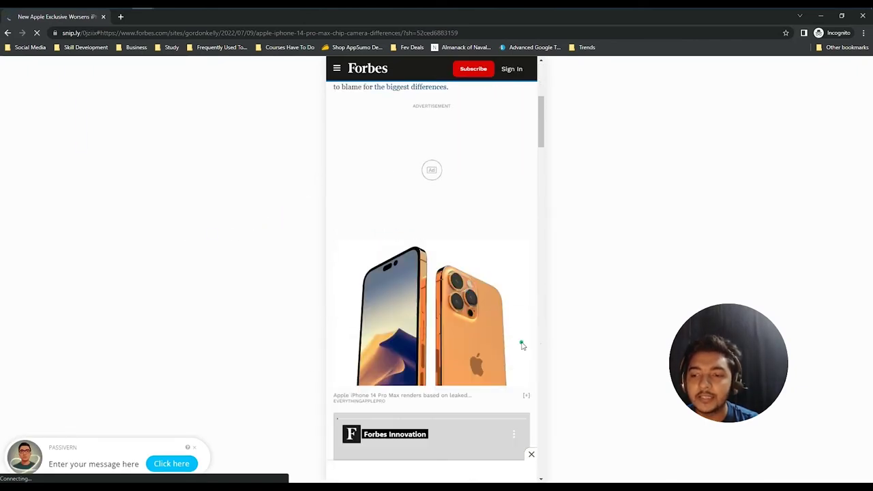
{"action": "scroll", "coordinate": [522, 344], "scroll_direction": "up", "scroll_amount": 5}
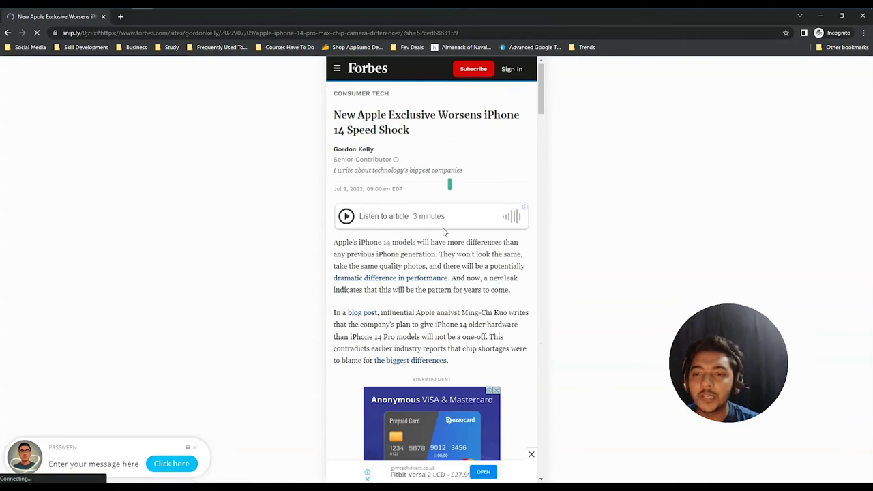
{"action": "left_click_drag", "start_coordinate": [352, 253], "coordinate": [416, 314]}
{"action": "left_click", "coordinate": [416, 314]}
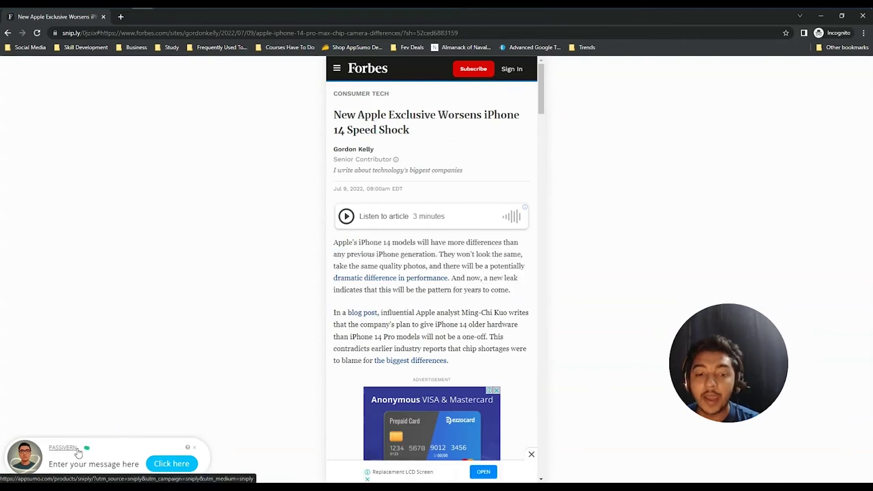
Test the Passivern call-to-action button's link to the Sniply product page, and return to the opening paragraphs of the Forbes article.
{"action": "left_click", "coordinate": [164, 467]}
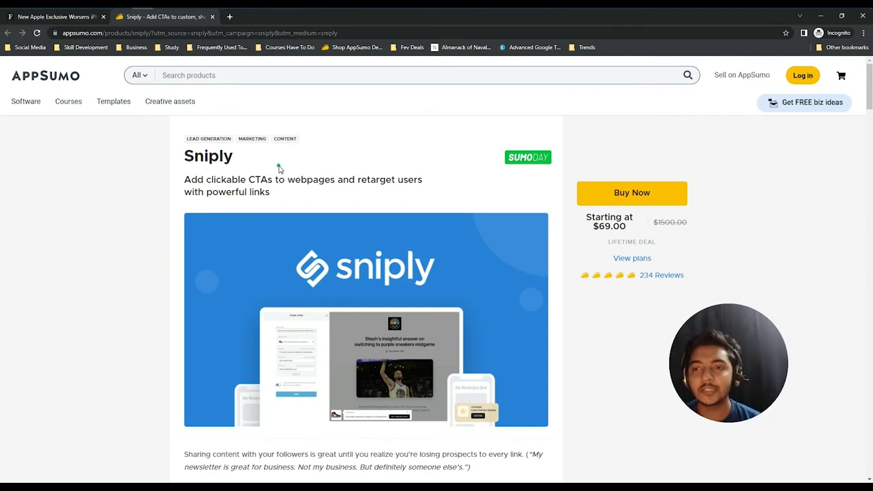
{"action": "left_click", "coordinate": [76, 21]}
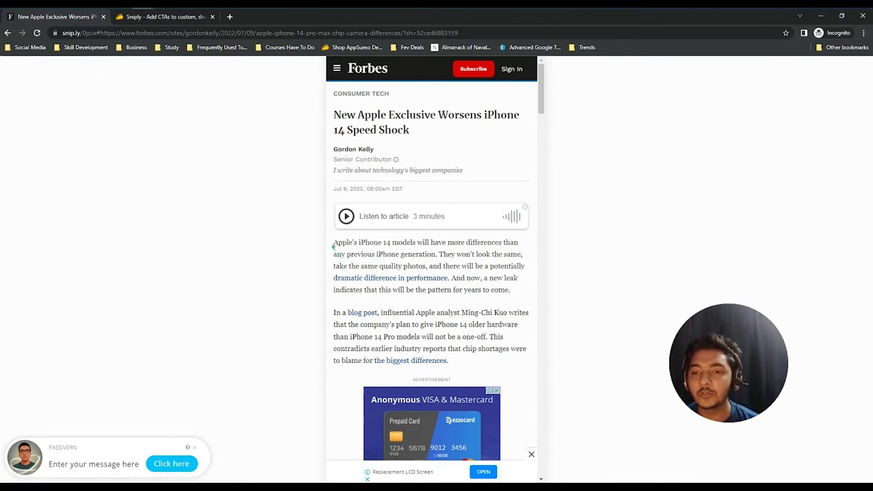
{"action": "left_click_drag", "start_coordinate": [333, 242], "coordinate": [464, 312]}
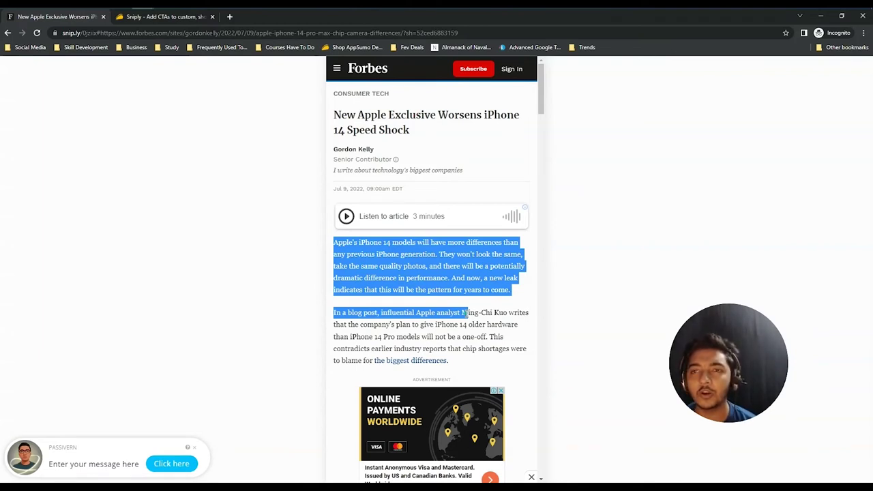
{"action": "left_click", "coordinate": [307, 311]}
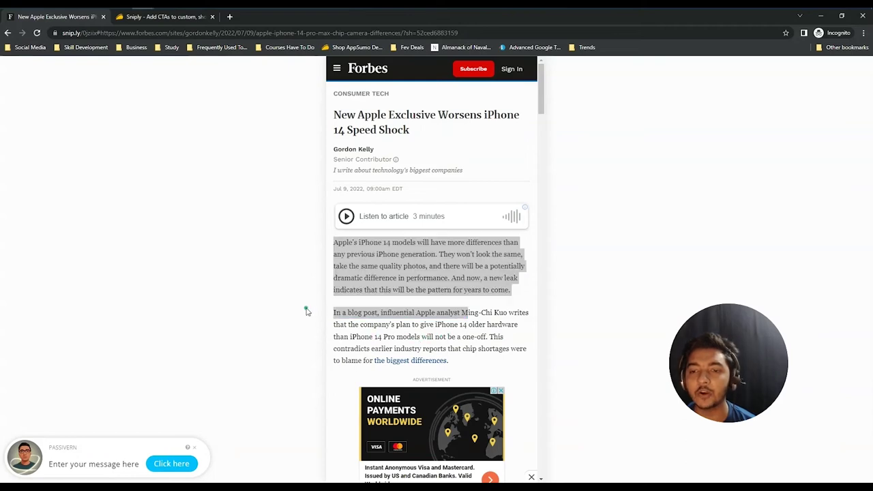
Return to the Sniply call-to-action window, open the generated shortlink's ending for editing, and cancel the edit.
{"action": "left_click", "coordinate": [820, 15]}
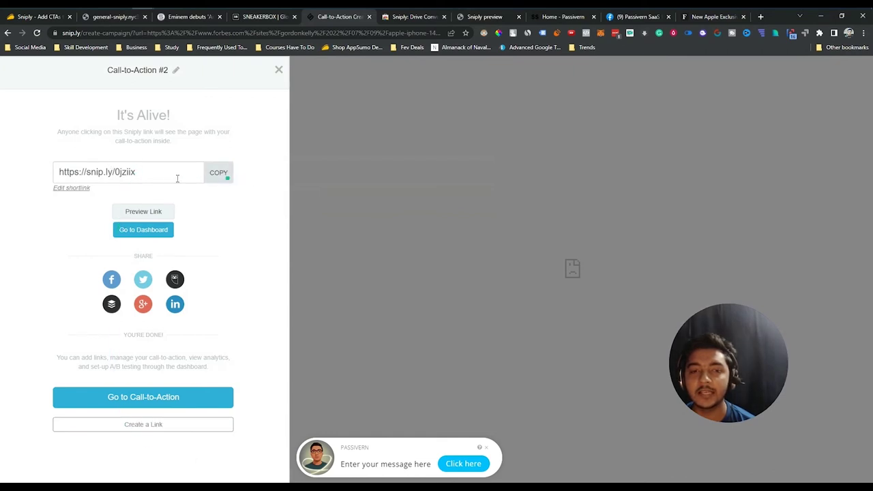
{"action": "left_click", "coordinate": [72, 188]}
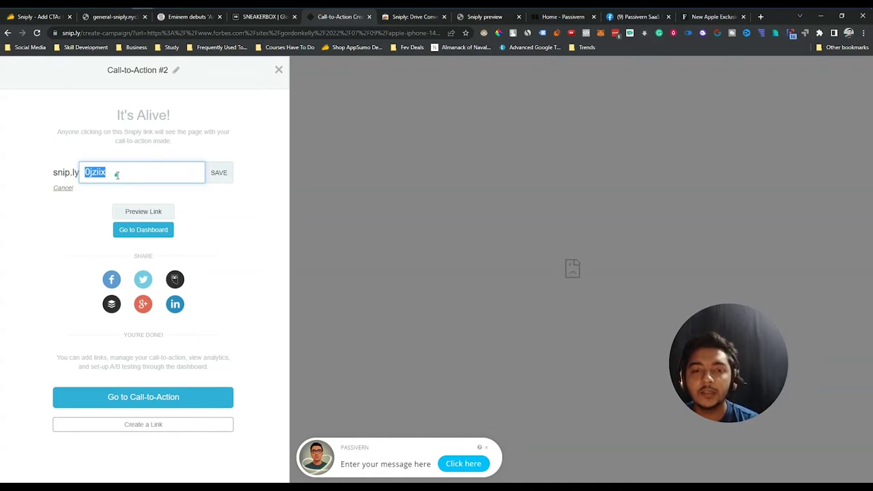
{"action": "left_click", "coordinate": [116, 175]}
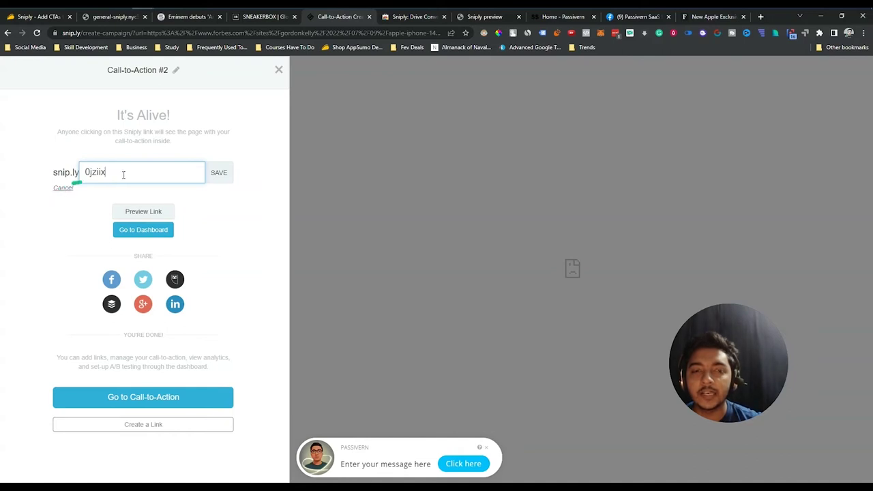
{"action": "double_click", "coordinate": [100, 171]}
{"action": "left_click", "coordinate": [66, 188]}
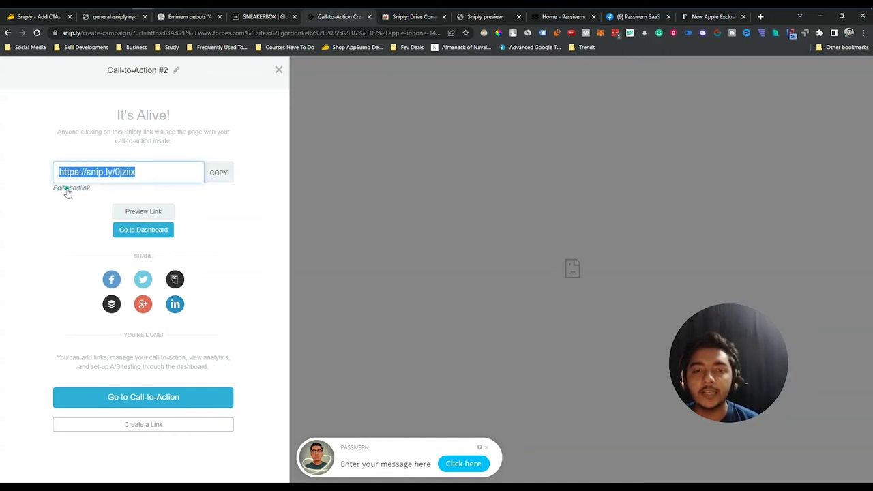
Go to the new call-to-action's management page and open the details of its Forbes article snip.
{"action": "left_click", "coordinate": [129, 404]}
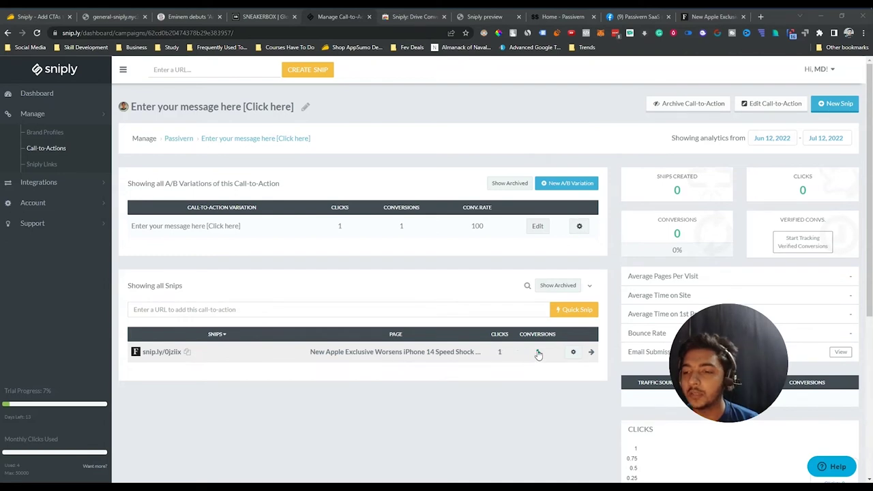
{"action": "left_click", "coordinate": [573, 351]}
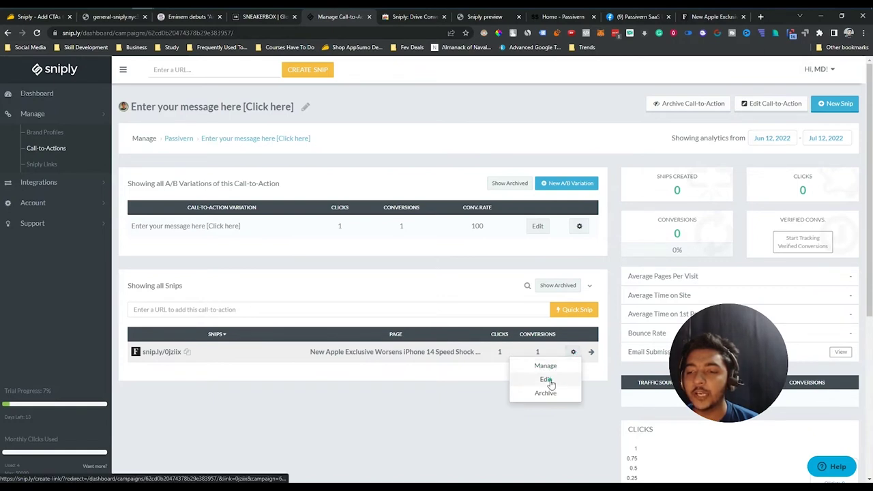
{"action": "left_click", "coordinate": [591, 352]}
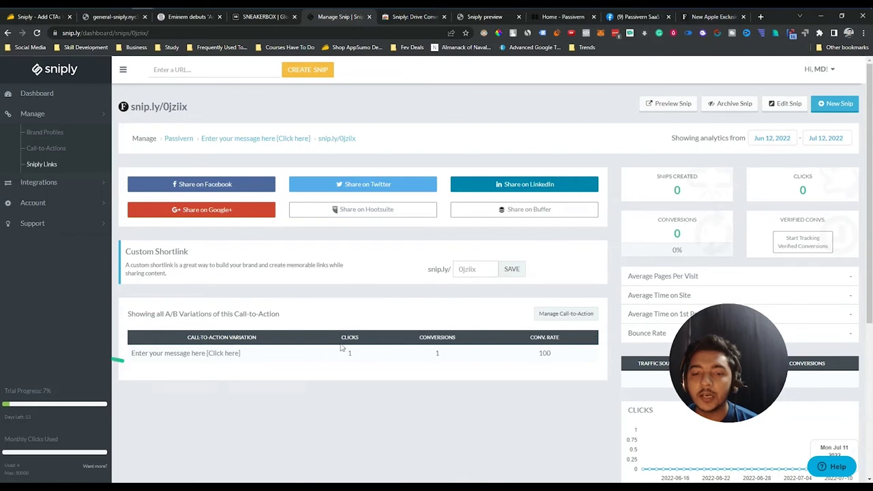
{"action": "mouse_move", "coordinate": [293, 355]}
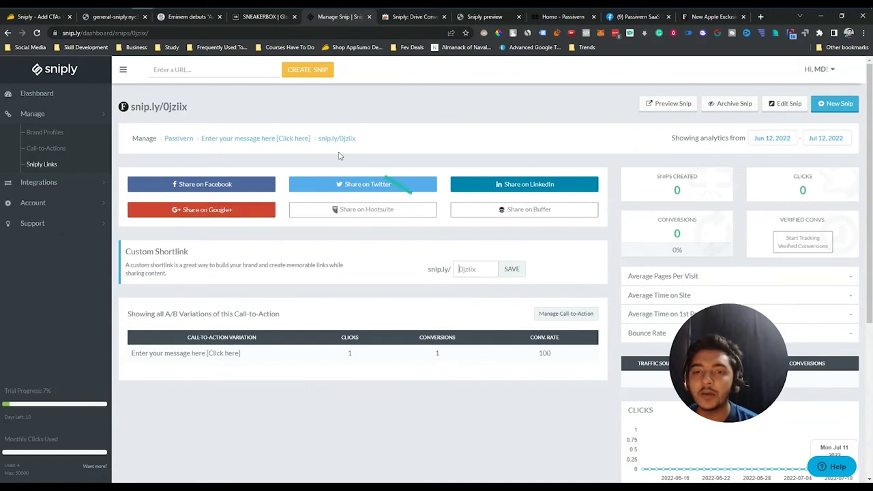
Examine the snip's analytics, including the traffic sources and the clicks, conversions and conversion rate charts.
{"action": "left_click", "coordinate": [726, 373]}
{"action": "left_click_drag", "start_coordinate": [725, 373], "coordinate": [195, 150]}
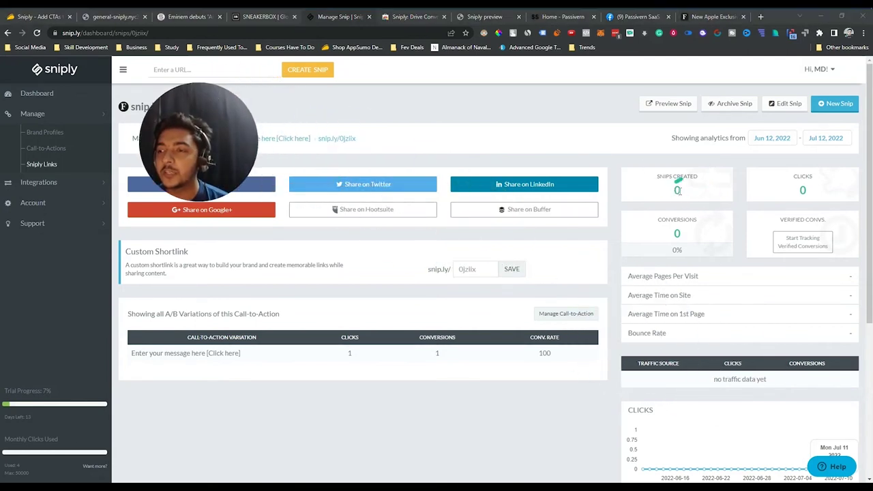
{"action": "scroll", "coordinate": [726, 321], "scroll_direction": "down", "scroll_amount": 2}
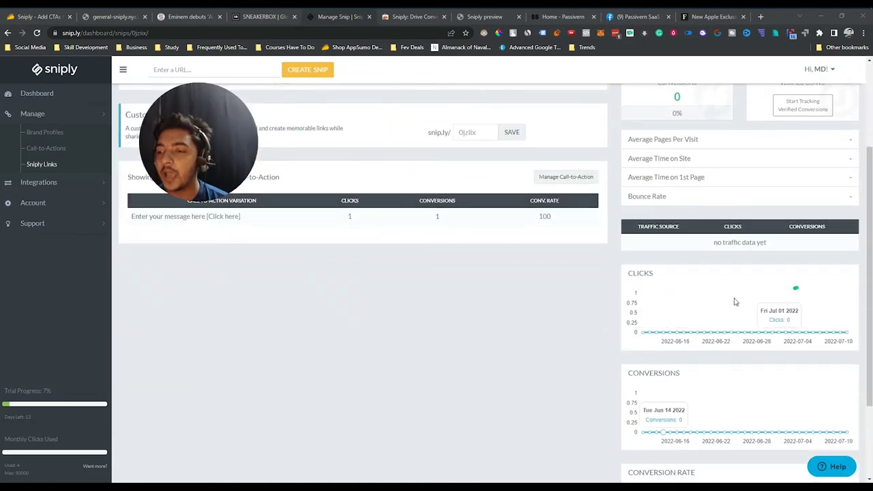
{"action": "scroll", "coordinate": [676, 401], "scroll_direction": "down", "scroll_amount": 2}
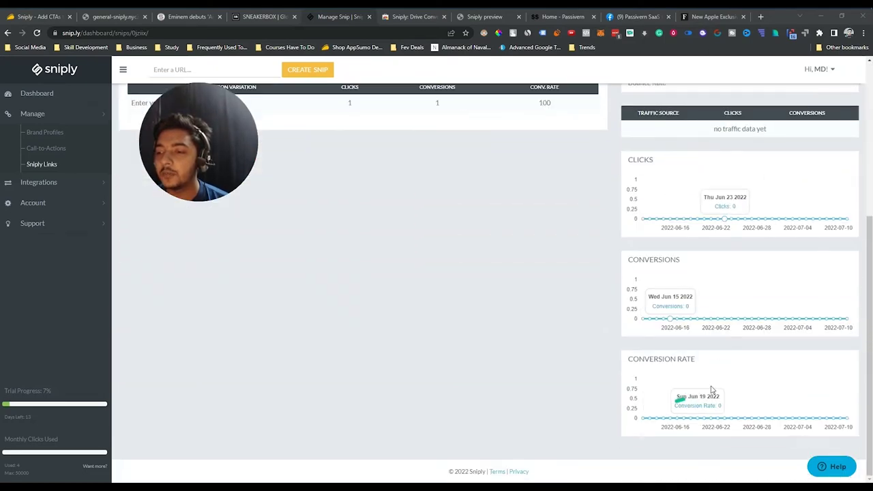
{"action": "scroll", "coordinate": [570, 332], "scroll_direction": "up", "scroll_amount": 4}
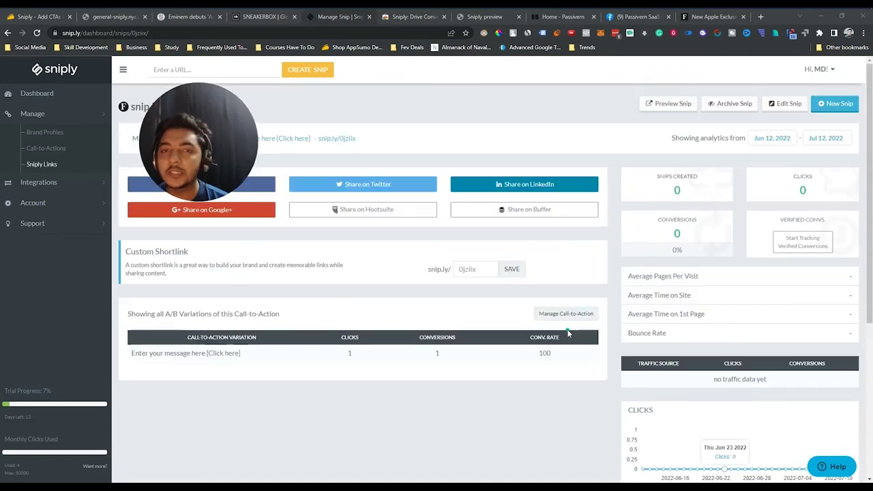
{"action": "left_click_drag", "start_coordinate": [231, 163], "coordinate": [738, 232]}
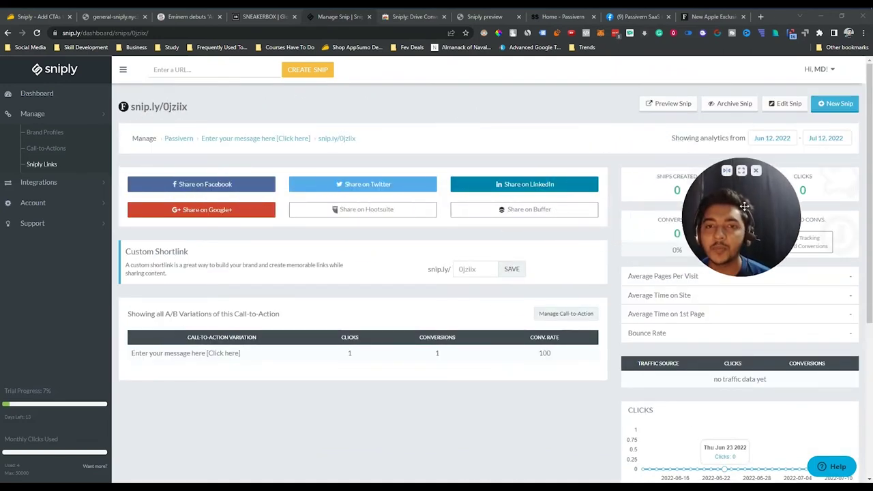
Return to the dashboard overview and open the App Directory of integrations.
{"action": "left_click", "coordinate": [40, 98]}
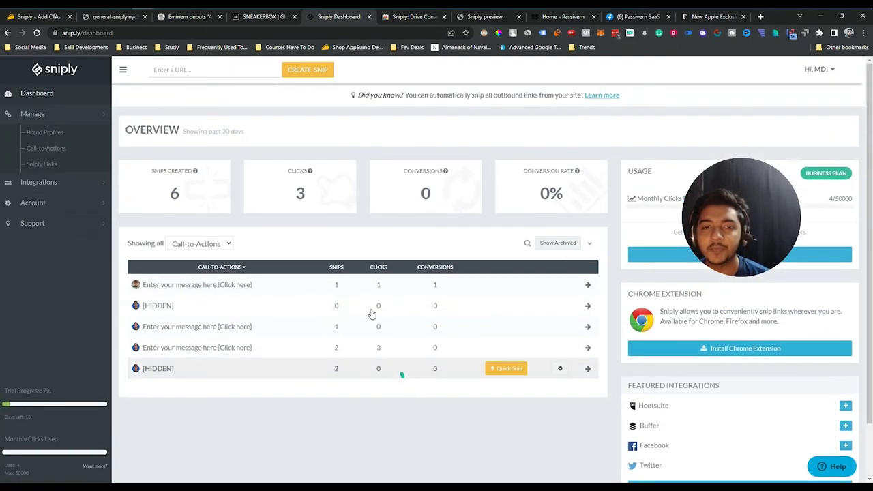
{"action": "left_click", "coordinate": [40, 186]}
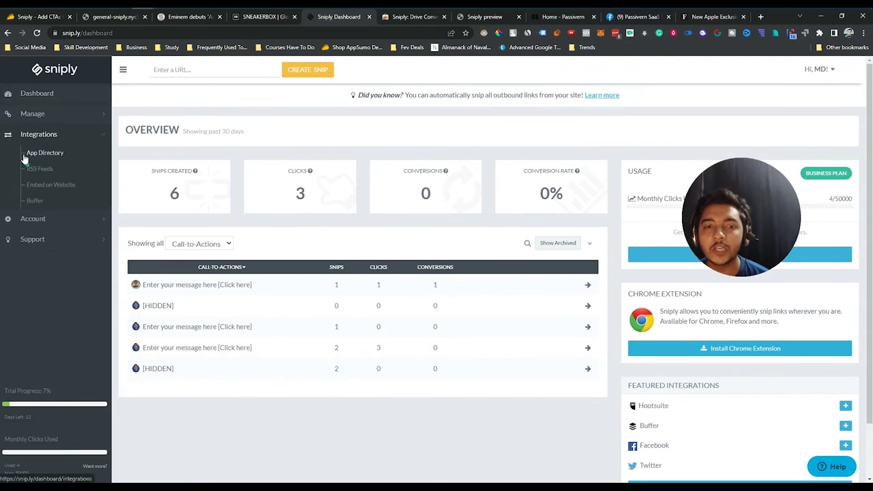
{"action": "left_click", "coordinate": [33, 154]}
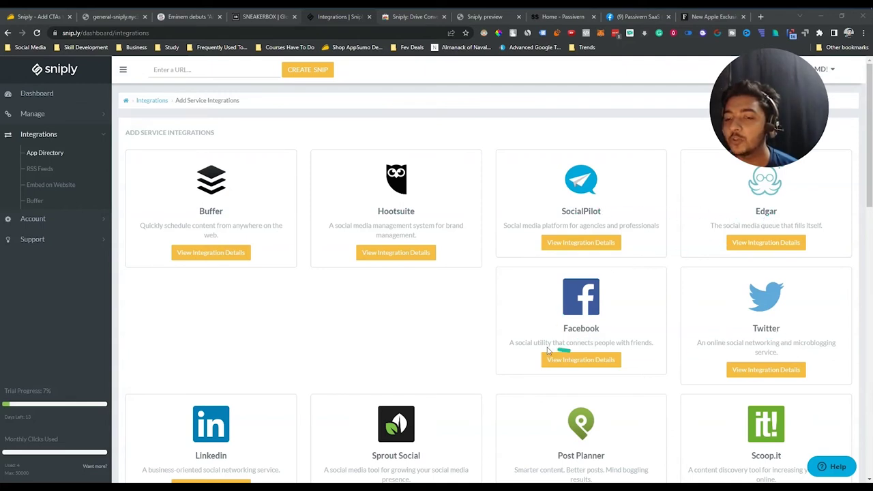
Look through all the available service integrations in the App Directory, and open the RSS Feeds page.
{"action": "scroll", "coordinate": [379, 335], "scroll_direction": "down", "scroll_amount": 3}
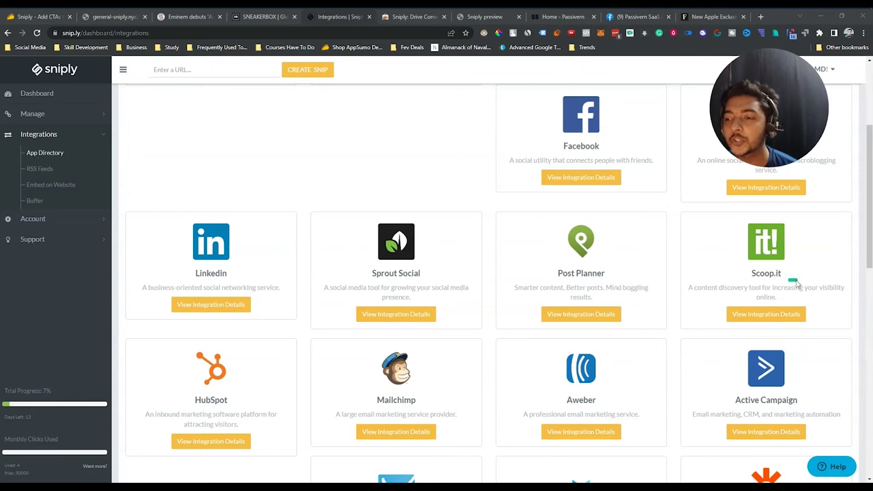
{"action": "scroll", "coordinate": [368, 280], "scroll_direction": "down", "scroll_amount": 2}
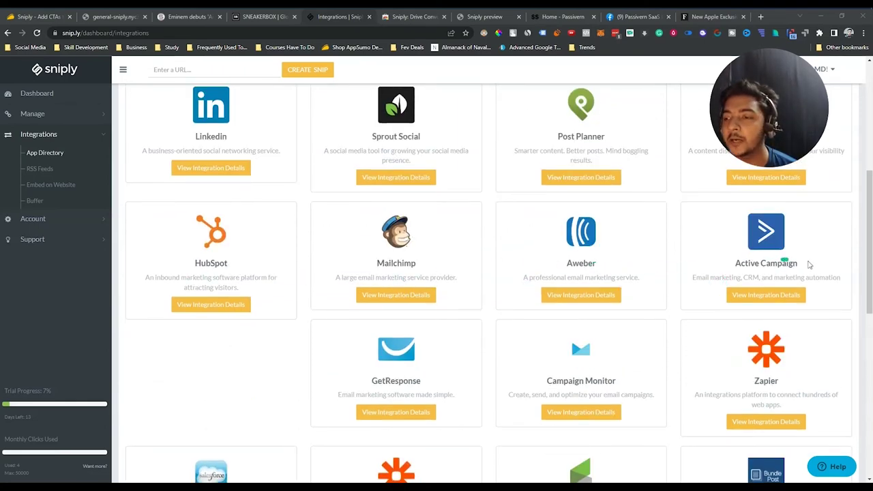
{"action": "scroll", "coordinate": [404, 386], "scroll_direction": "down", "scroll_amount": 1}
{"action": "scroll", "coordinate": [403, 387], "scroll_direction": "down", "scroll_amount": 2}
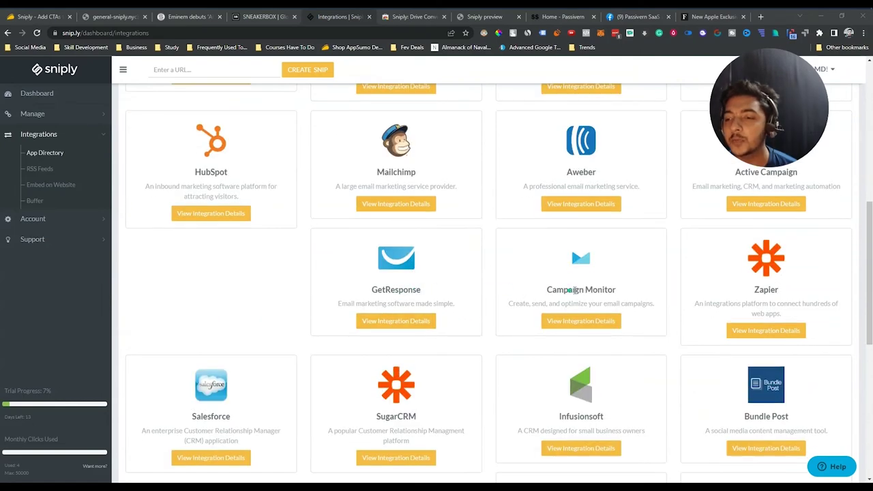
{"action": "scroll", "coordinate": [493, 335], "scroll_direction": "down", "scroll_amount": 3}
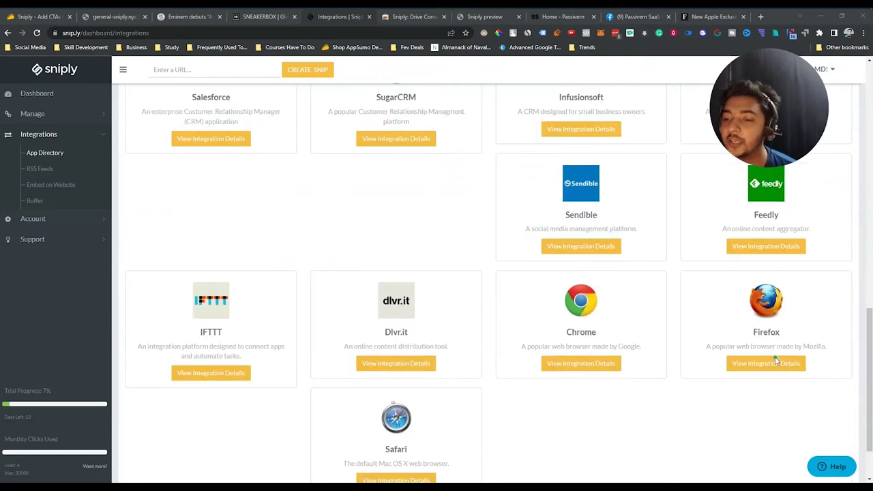
{"action": "scroll", "coordinate": [774, 361], "scroll_direction": "down", "scroll_amount": 2}
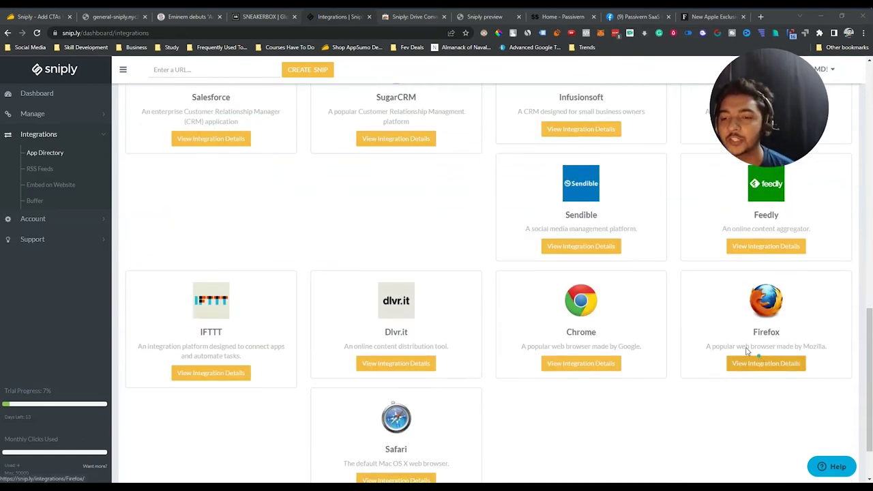
{"action": "scroll", "coordinate": [613, 375], "scroll_direction": "down", "scroll_amount": 1}
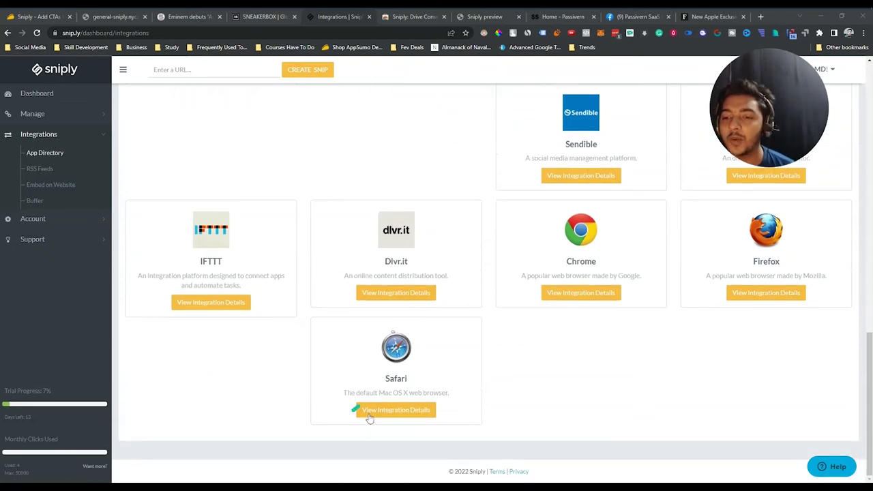
{"action": "scroll", "coordinate": [586, 393], "scroll_direction": "up", "scroll_amount": 6}
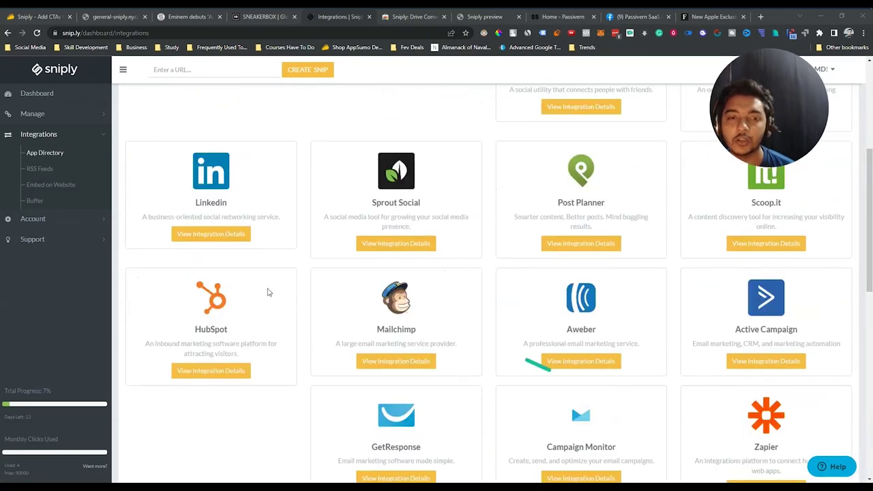
{"action": "scroll", "coordinate": [30, 244], "scroll_direction": "up", "scroll_amount": 3}
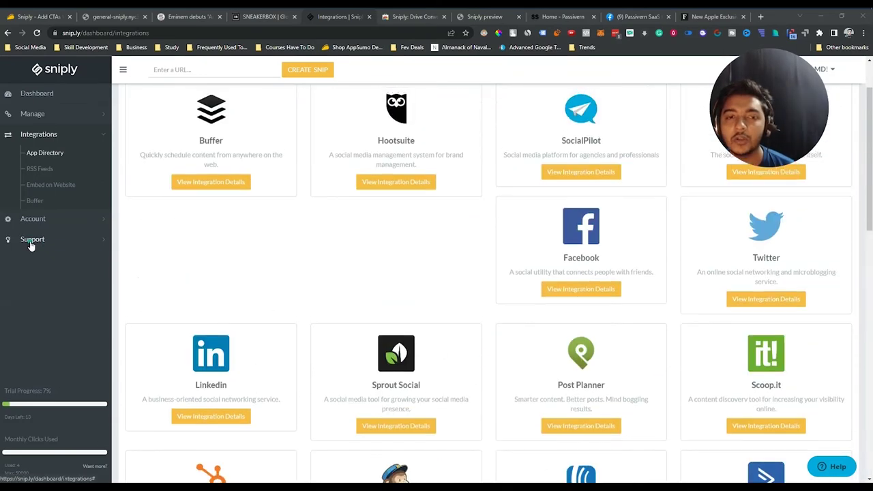
{"action": "left_click", "coordinate": [52, 168]}
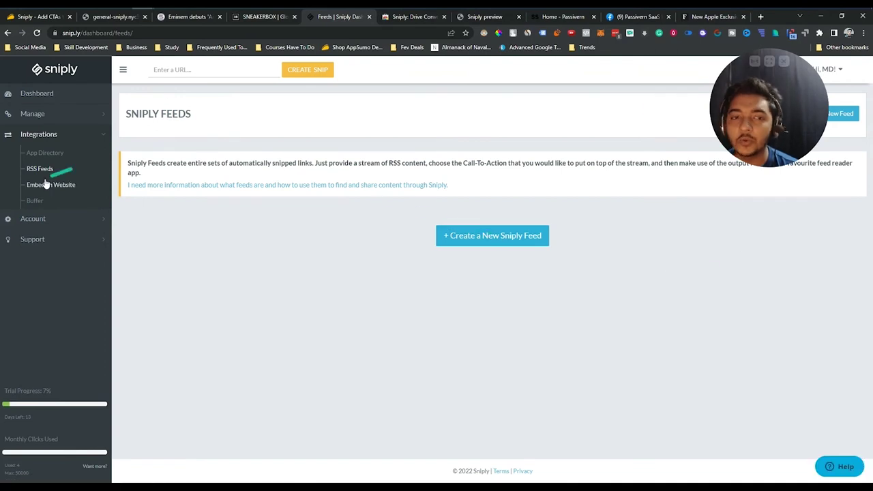
{"action": "left_click", "coordinate": [53, 191]}
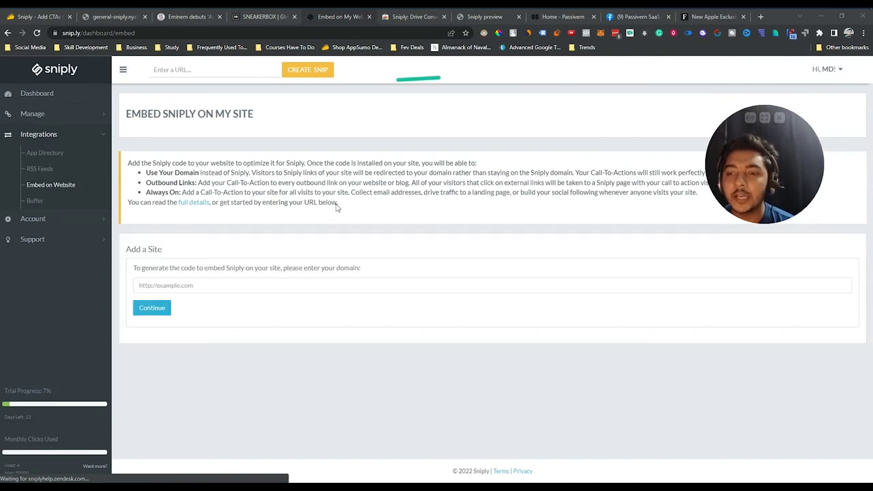
{"action": "left_click", "coordinate": [188, 286]}
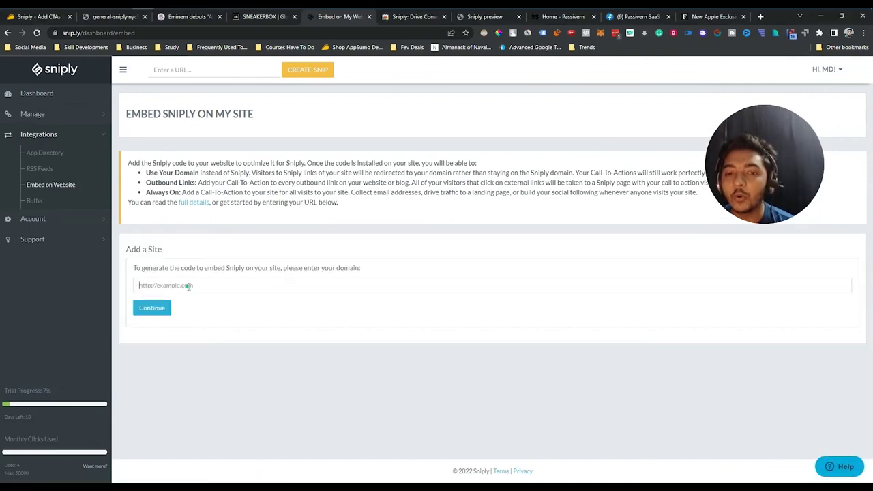
{"action": "type", "text": "https://passivern.com"}
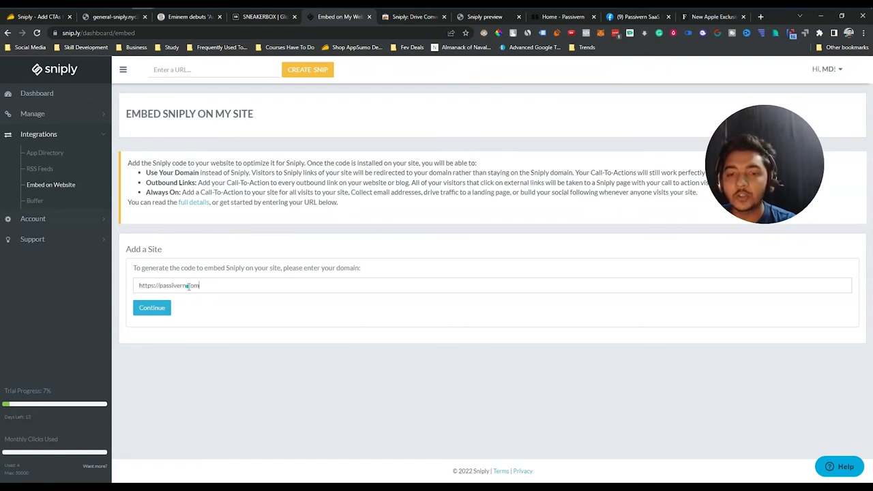
{"action": "left_click", "coordinate": [163, 311]}
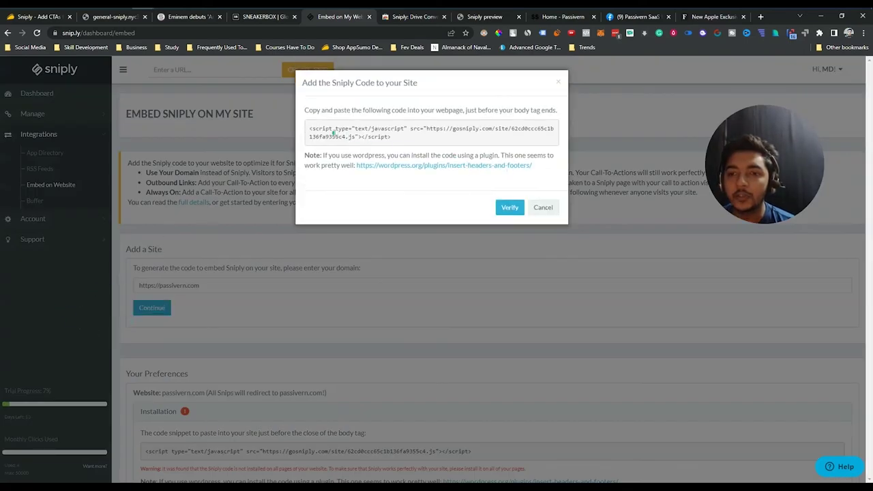
Select the whole generated embed script to inspect it, and clear the selection.
{"action": "triple_click", "coordinate": [333, 134]}
{"action": "right_click", "coordinate": [332, 129]}
{"action": "left_click", "coordinate": [345, 139]}
{"action": "double_click", "coordinate": [343, 132]}
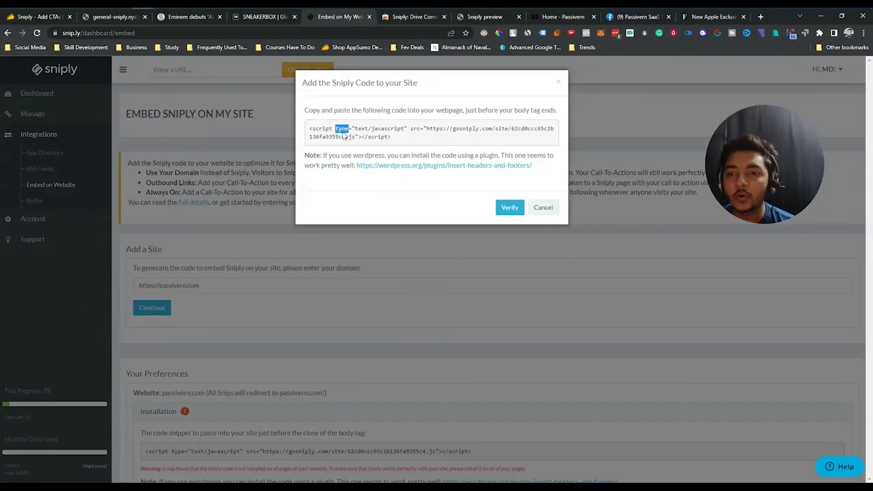
{"action": "triple_click", "coordinate": [344, 136]}
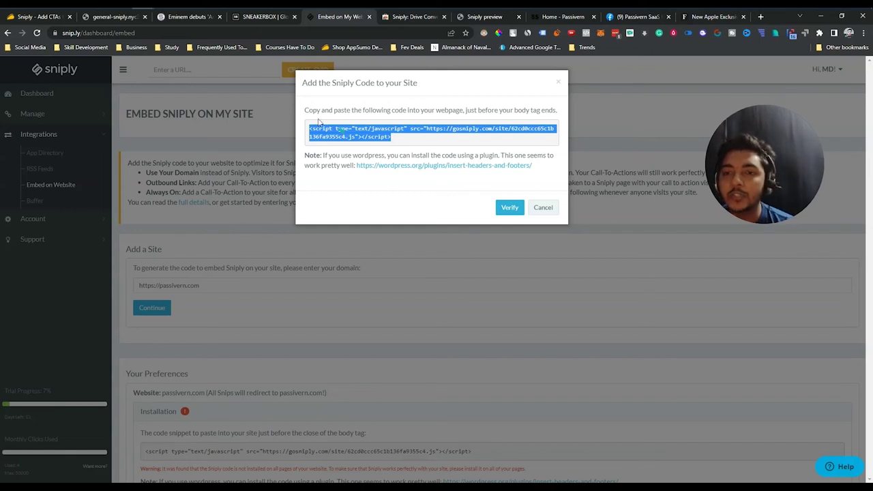
{"action": "left_click_drag", "start_coordinate": [312, 108], "coordinate": [434, 128]}
{"action": "left_click", "coordinate": [433, 128]}
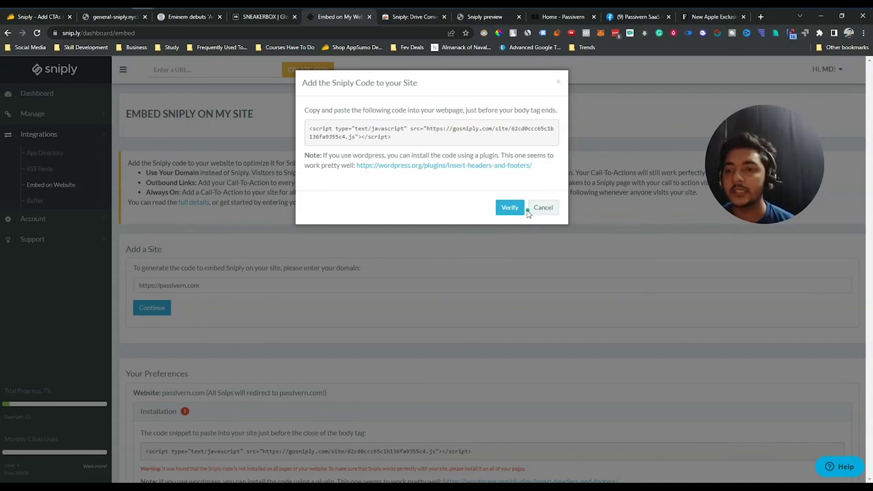
Try to verify the embed code, and dismiss the dialog to review the site's installation and preference options.
{"action": "left_click", "coordinate": [514, 213]}
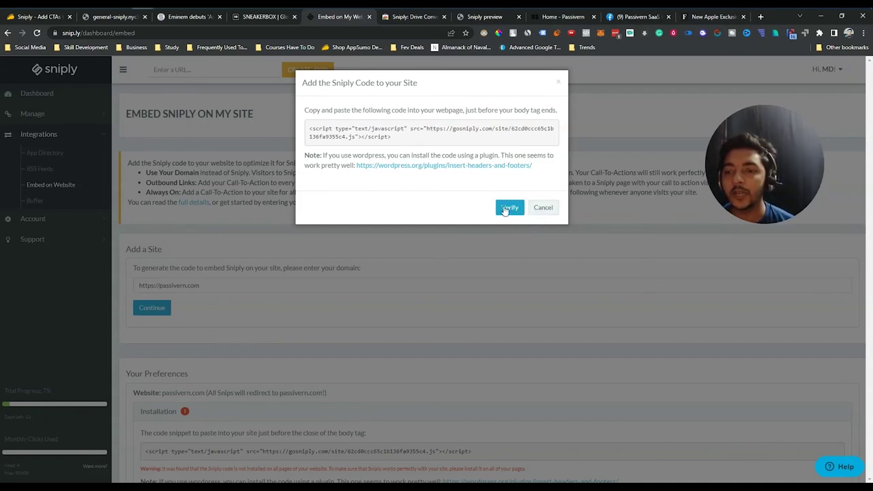
{"action": "left_click", "coordinate": [537, 210]}
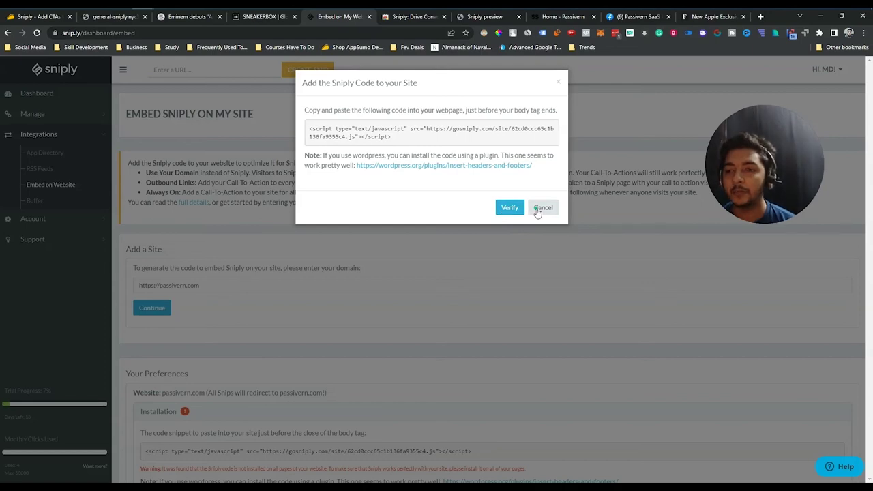
{"action": "left_click", "coordinate": [542, 208]}
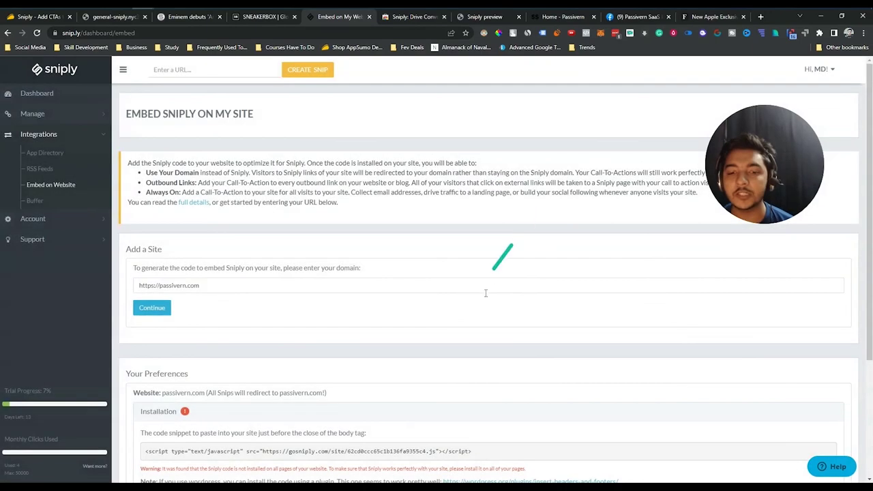
{"action": "scroll", "coordinate": [485, 292], "scroll_direction": "down", "scroll_amount": 3}
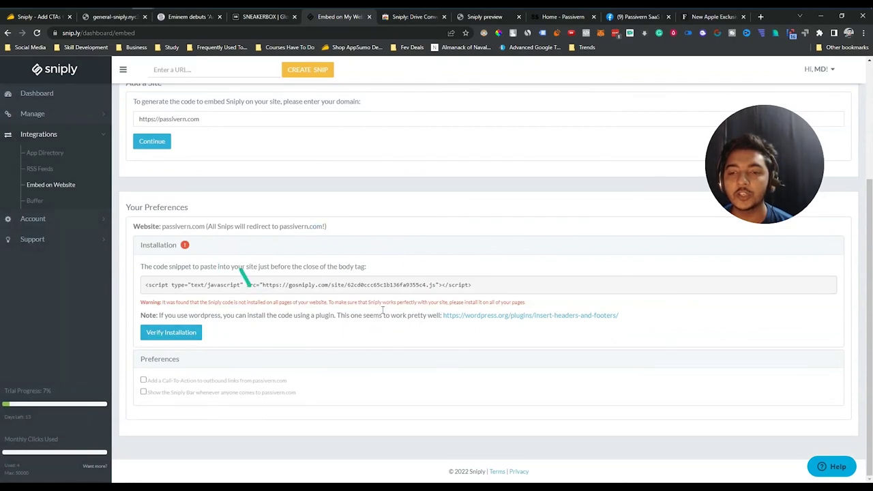
{"action": "scroll", "coordinate": [351, 321], "scroll_direction": "up", "scroll_amount": 3}
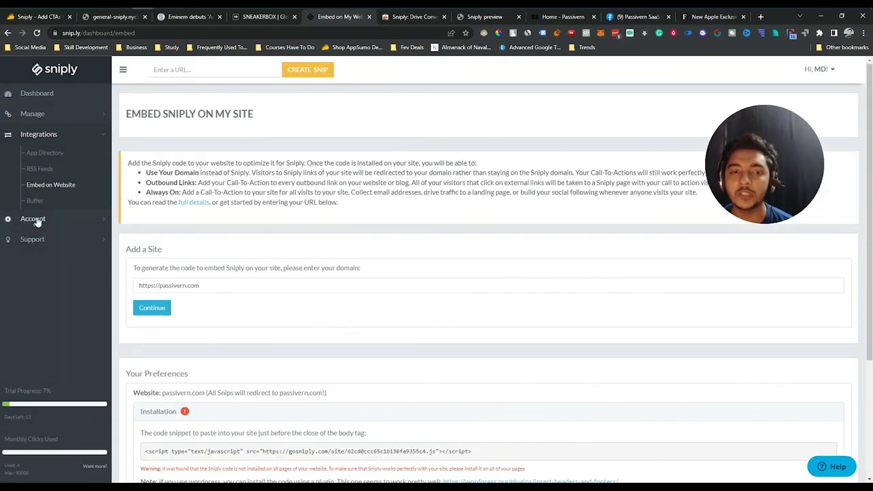
View the Buffer integration page, and return to the dashboard overview.
{"action": "left_click", "coordinate": [30, 203]}
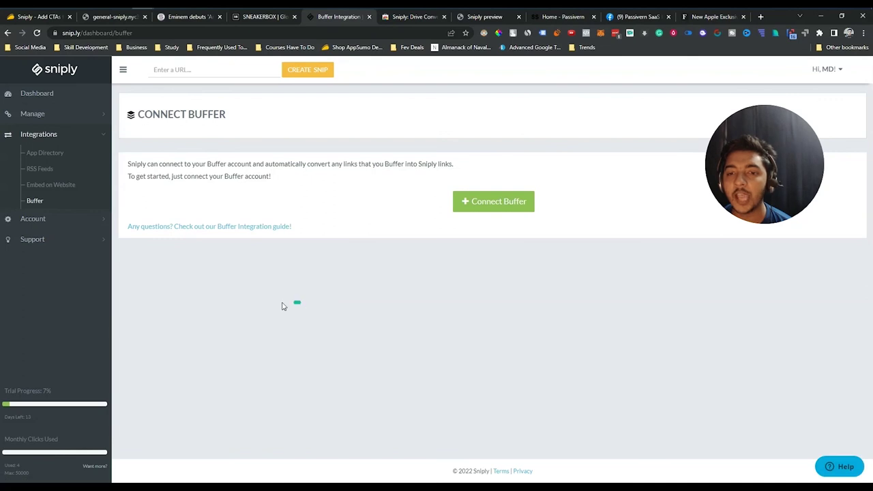
{"action": "left_click", "coordinate": [28, 95]}
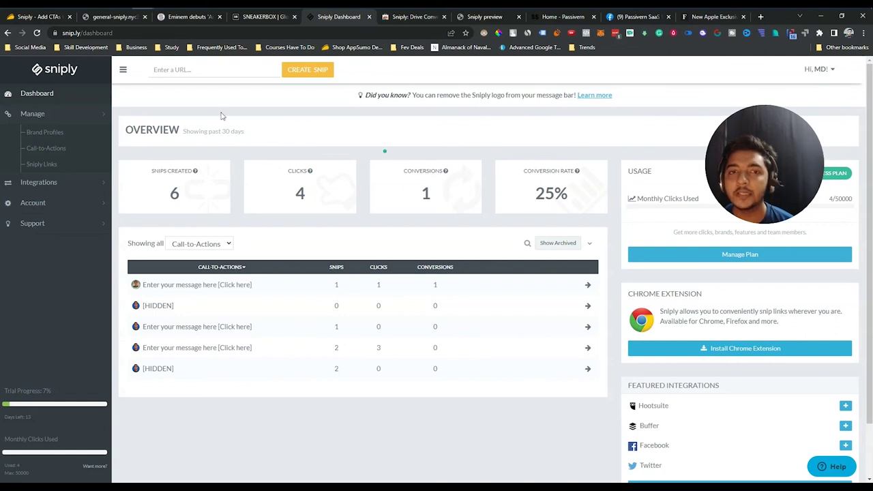
Review Sniply's AppSumo deal page down to the license tiers, and highlight the one-time purchase price of License Tier 3.
{"action": "left_click", "coordinate": [58, 16]}
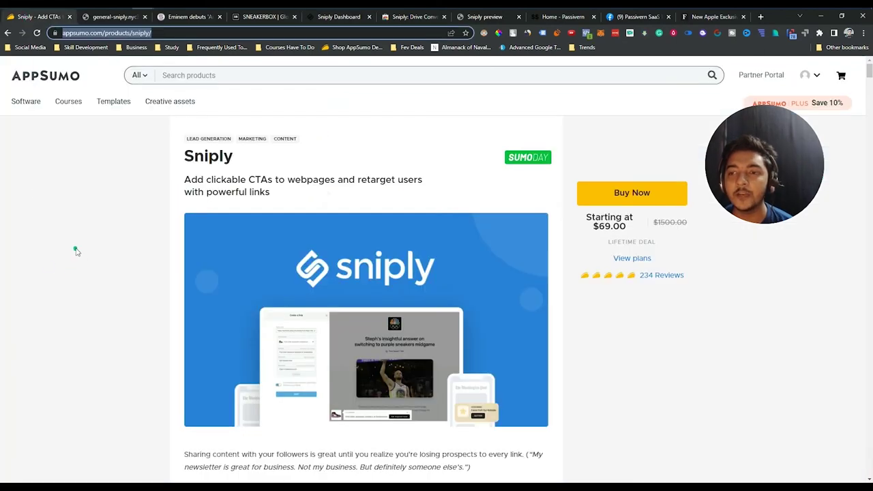
{"action": "left_click", "coordinate": [76, 251]}
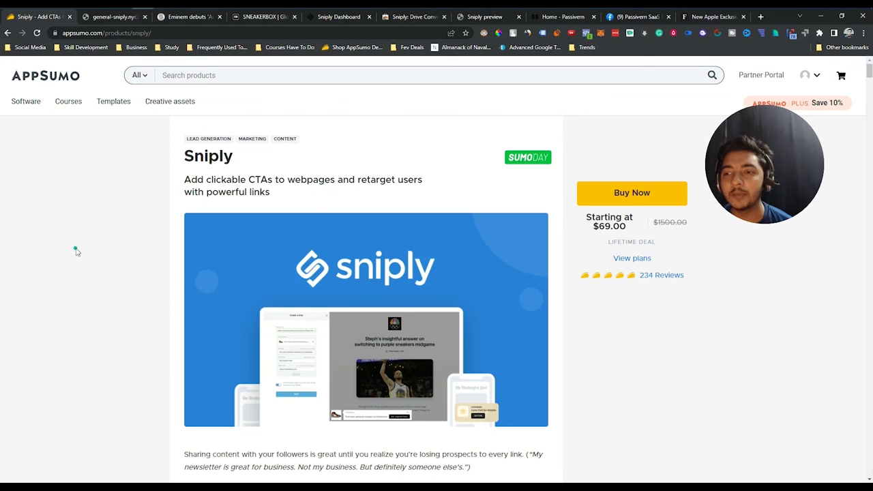
{"action": "scroll", "coordinate": [77, 252], "scroll_direction": "down", "scroll_amount": 10}
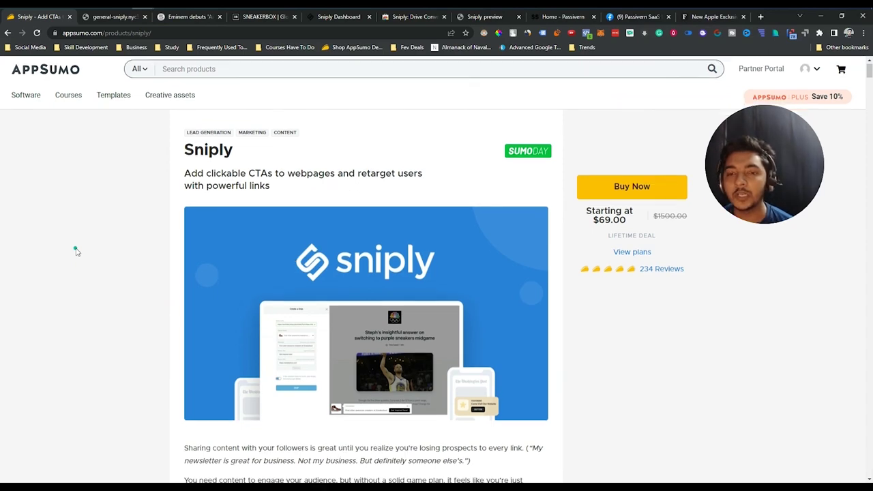
{"action": "scroll", "coordinate": [76, 251], "scroll_direction": "down", "scroll_amount": 10}
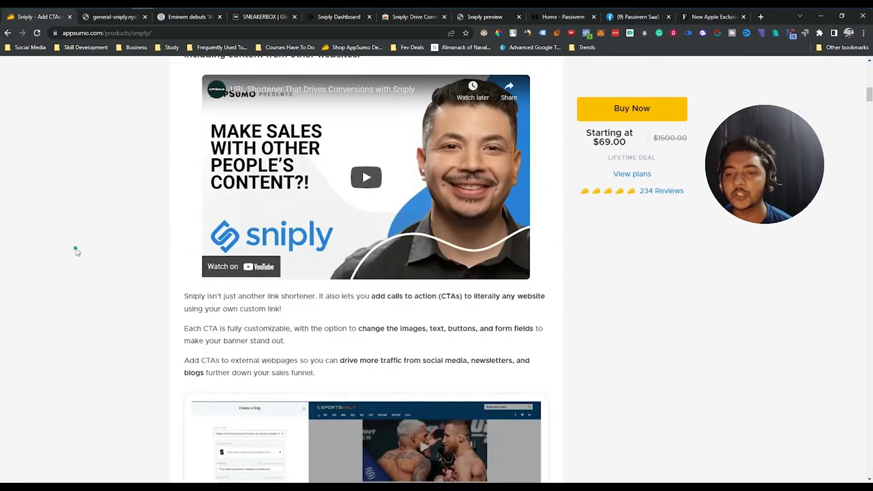
{"action": "scroll", "coordinate": [76, 251], "scroll_direction": "down", "scroll_amount": 15}
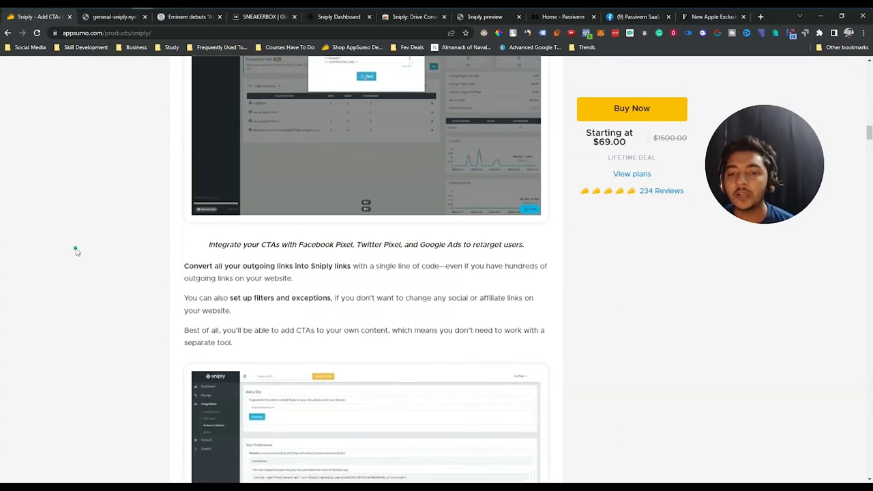
{"action": "scroll", "coordinate": [77, 251], "scroll_direction": "down", "scroll_amount": 2}
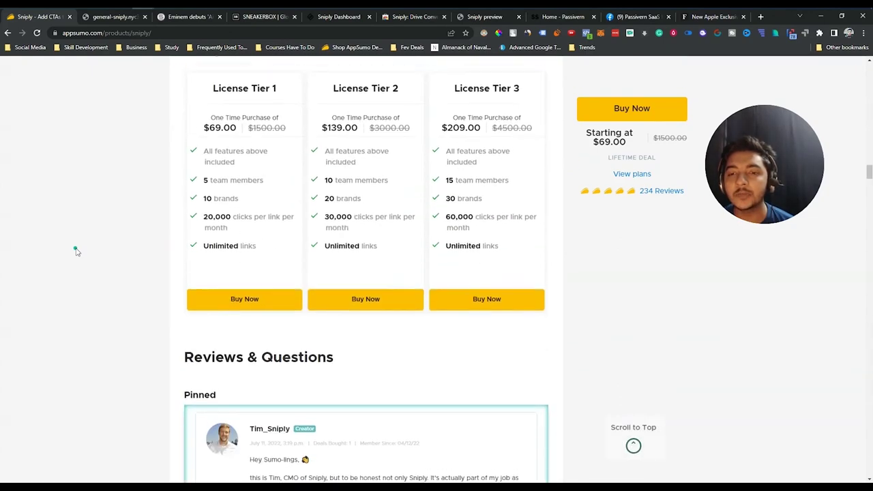
{"action": "scroll", "coordinate": [75, 249], "scroll_direction": "up", "scroll_amount": 1}
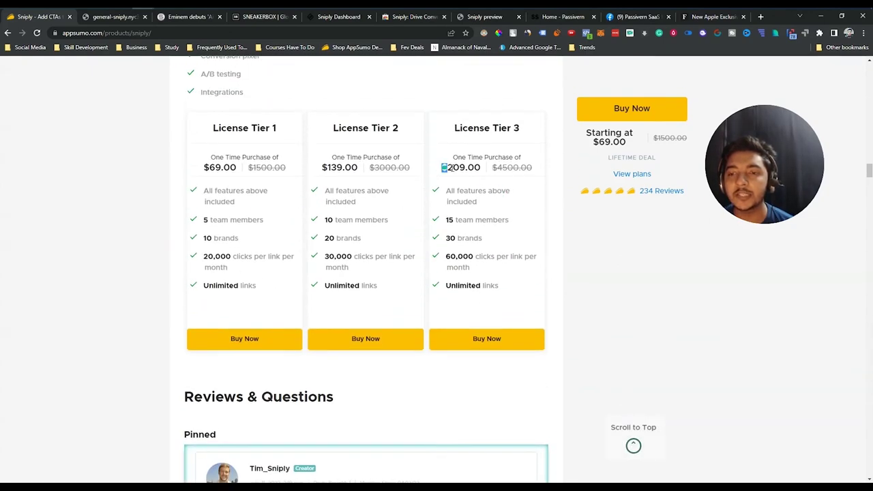
{"action": "left_click_drag", "start_coordinate": [449, 167], "coordinate": [481, 172]}
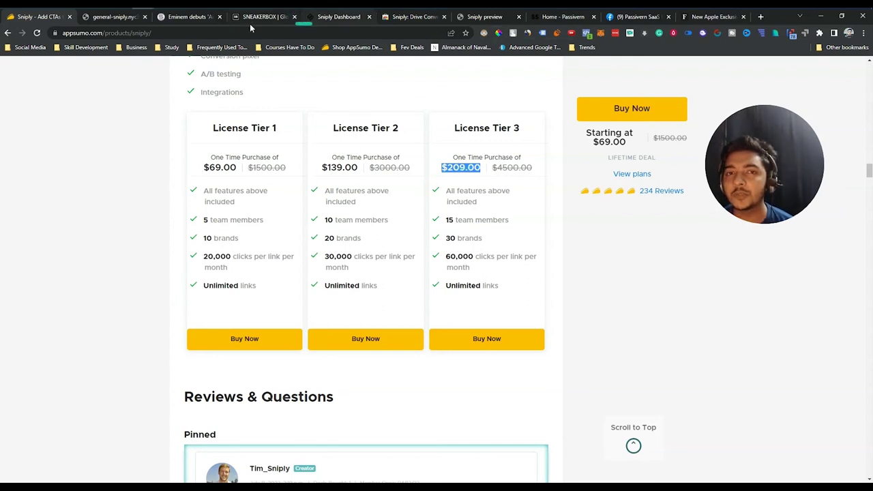
View the Passivern homepage and the Passivern SaaS Facebook page, and return to Sniply's AppSumo deal page to look back through its description.
{"action": "left_click", "coordinate": [544, 20]}
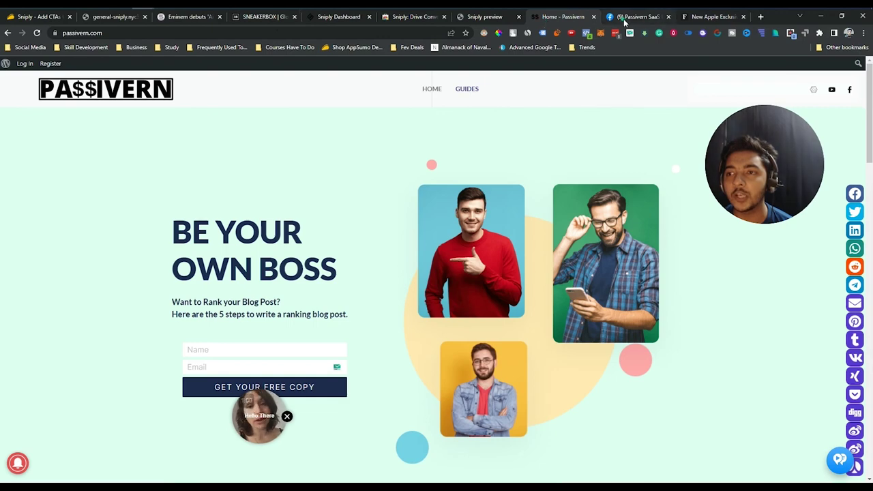
{"action": "left_click", "coordinate": [626, 17]}
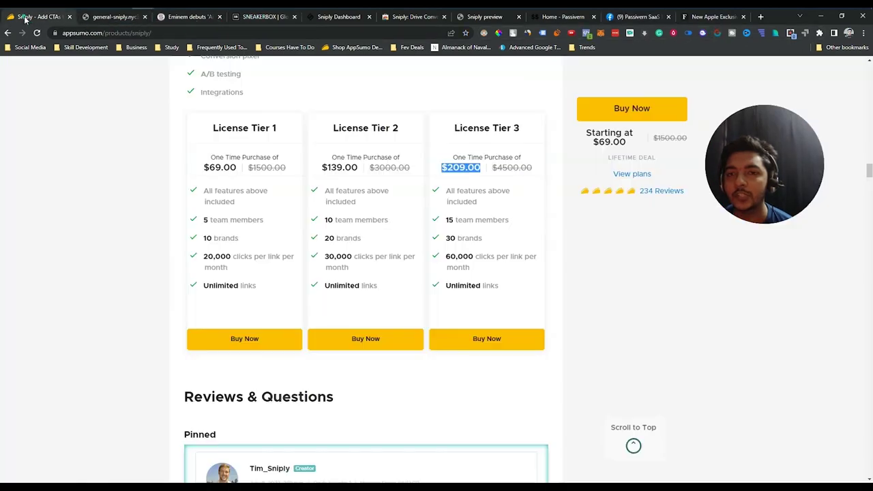
{"action": "left_click", "coordinate": [38, 16]}
{"action": "scroll", "coordinate": [118, 355], "scroll_direction": "up", "scroll_amount": 15}
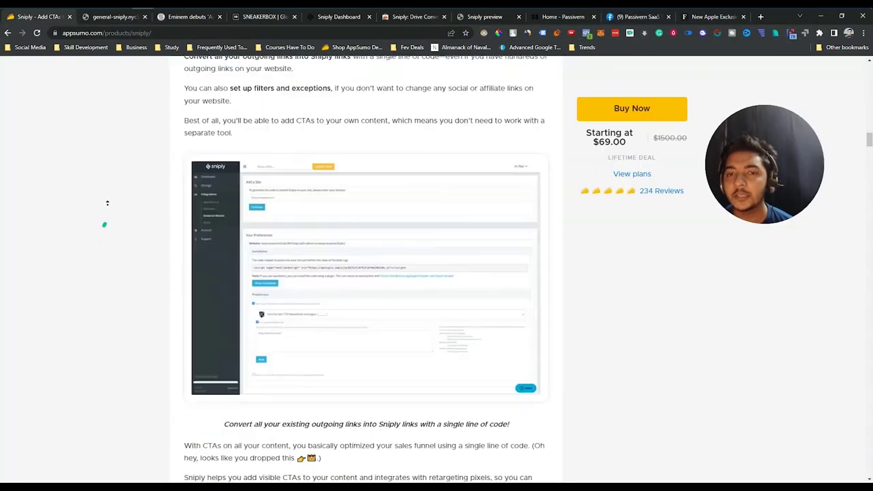